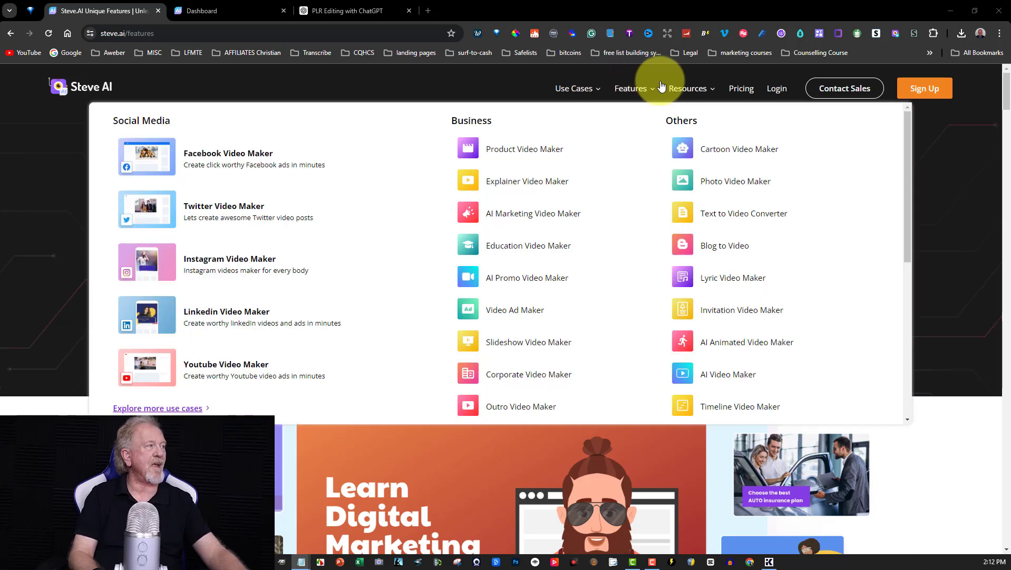
{"action": "mouse_move", "coordinate": [649, 89]}
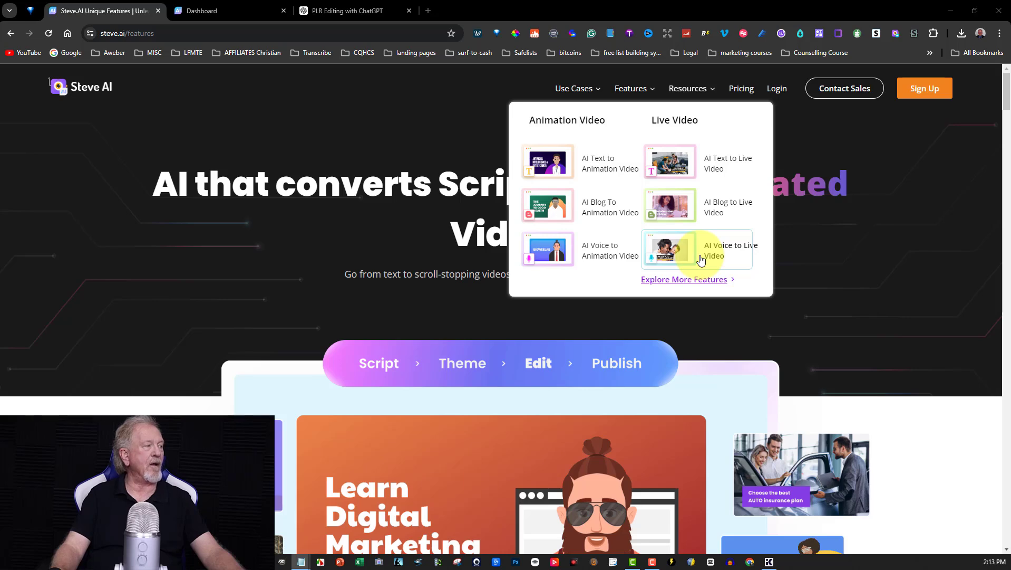
- Switch to the Steve AI dashboard and pick the Text to GenAI video option
{"action": "left_click", "coordinate": [213, 10]}
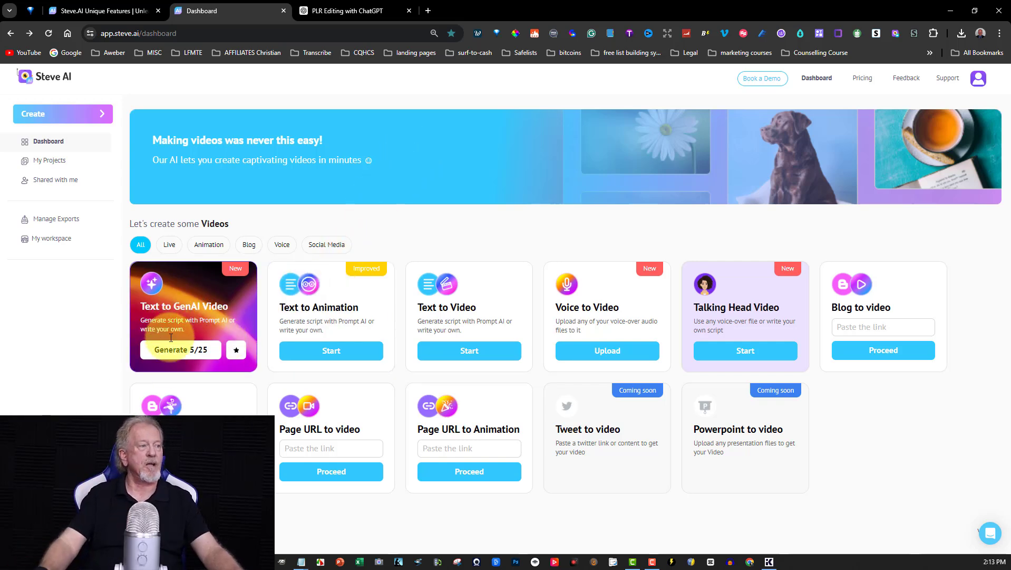
{"action": "left_click", "coordinate": [203, 352]}
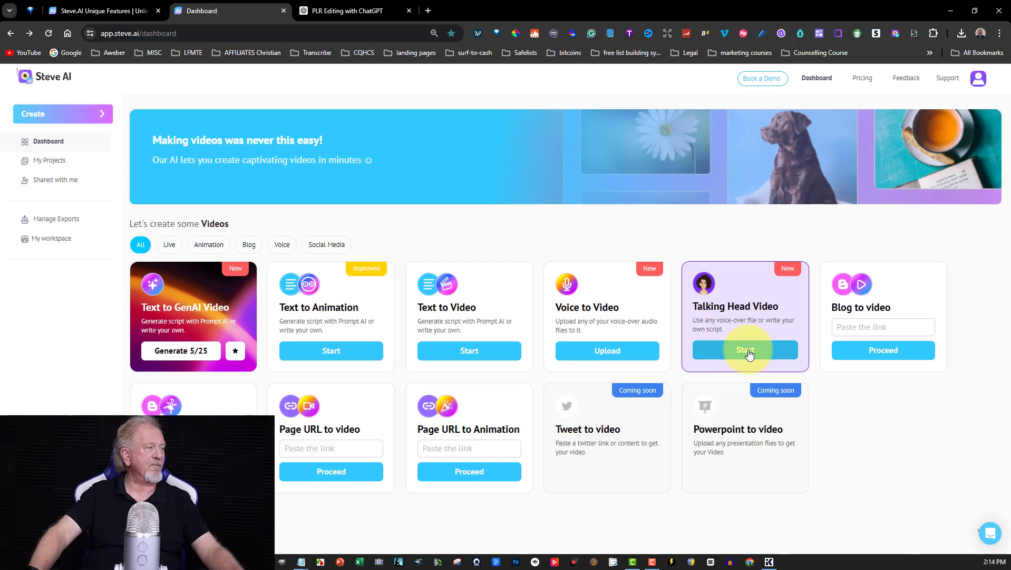
- Start a Talking Head Video, then copy the PLR editing script reply in ChatGPT
{"action": "left_click", "coordinate": [750, 353]}
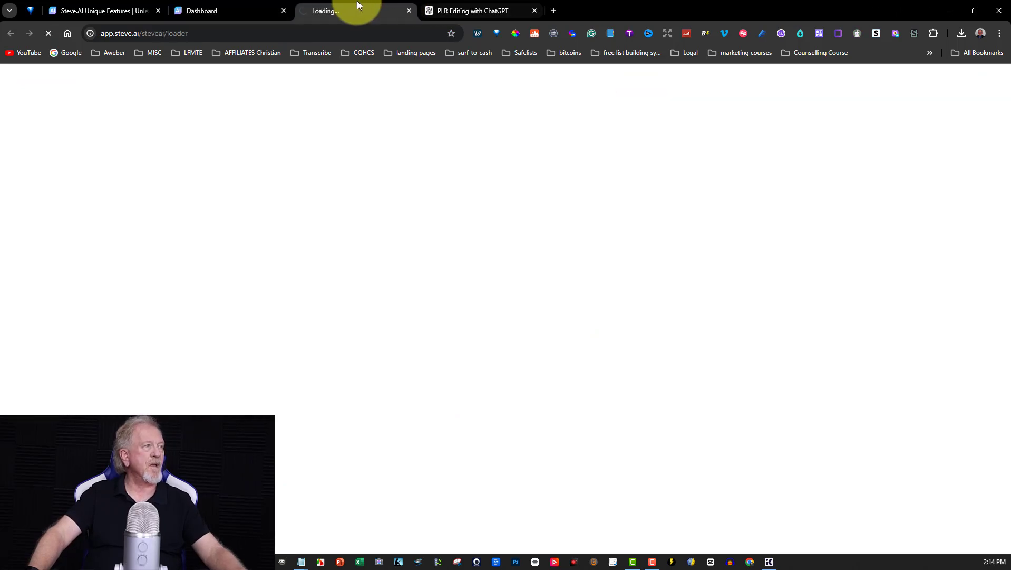
{"action": "left_click", "coordinate": [493, 11]}
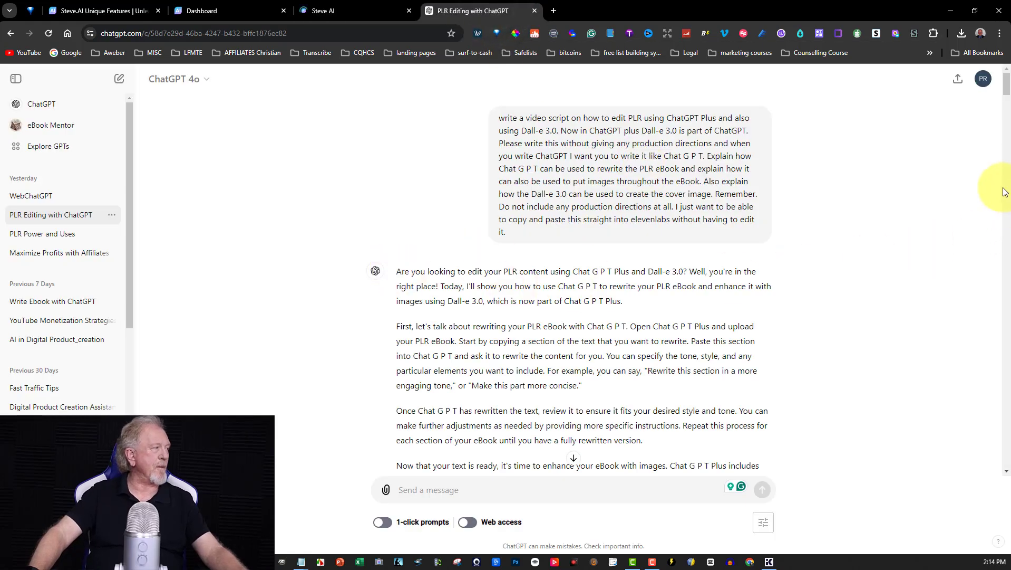
{"action": "left_click_drag", "start_coordinate": [1009, 89], "coordinate": [1009, 115]}
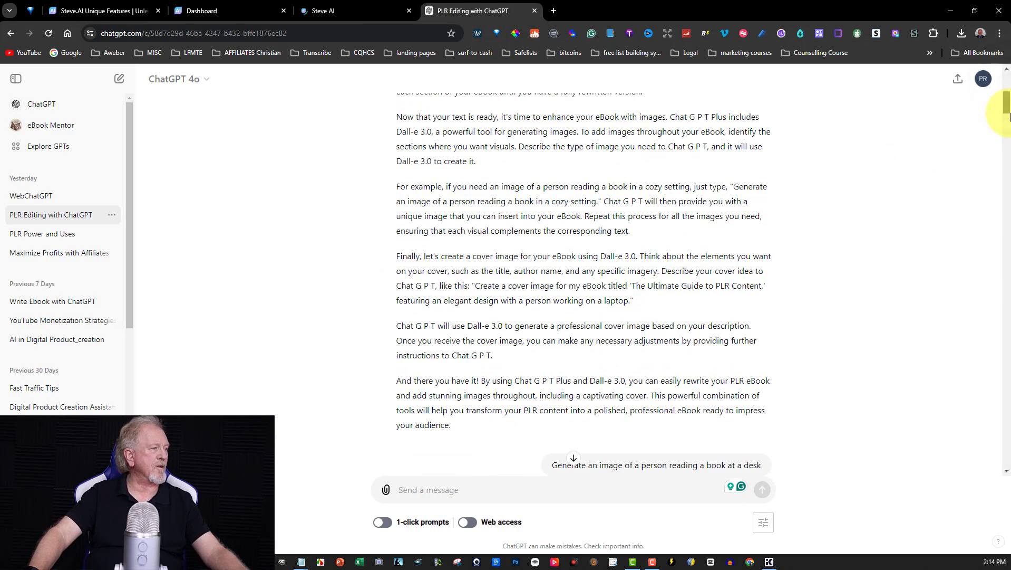
{"action": "scroll", "coordinate": [858, 199], "scroll_direction": "down", "scroll_amount": 7}
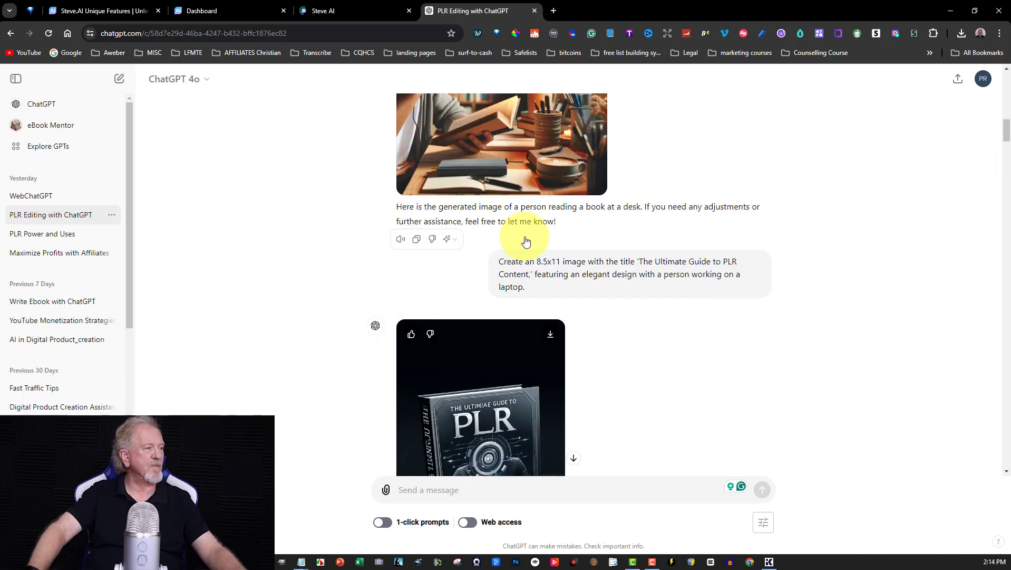
{"action": "left_click", "coordinate": [1009, 106]}
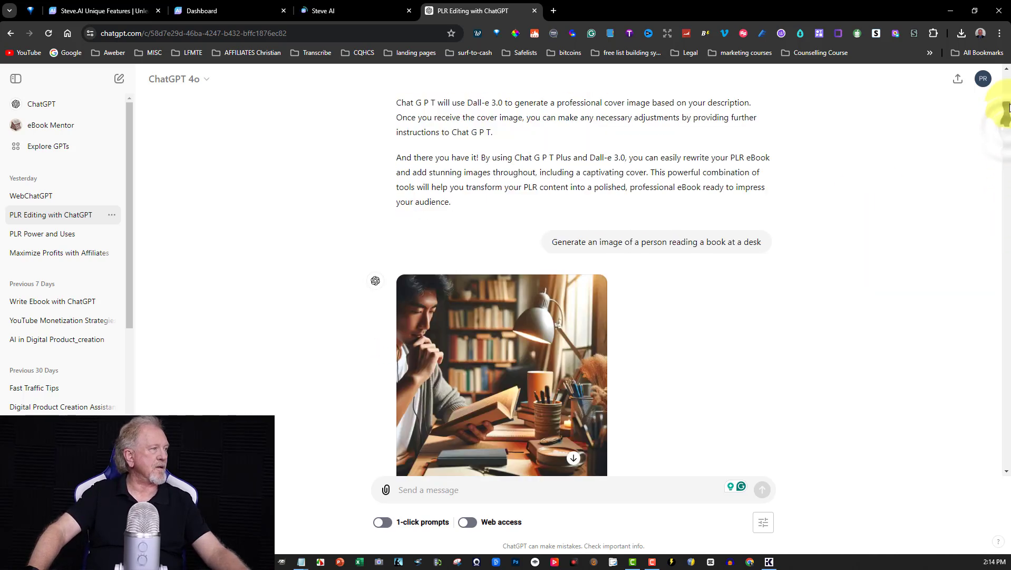
{"action": "scroll", "coordinate": [1008, 109], "scroll_direction": "down", "scroll_amount": 1}
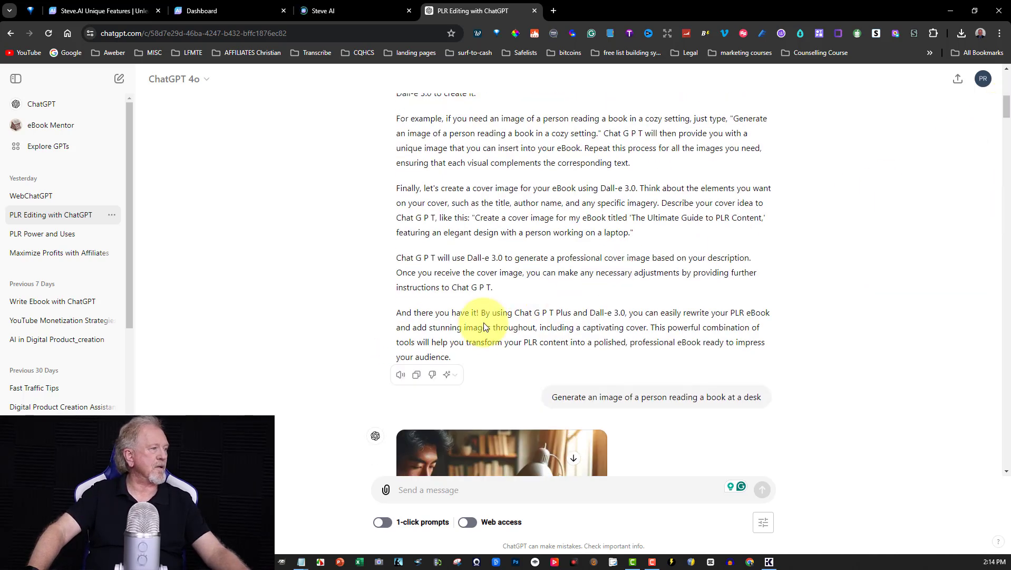
{"action": "left_click", "coordinate": [417, 376]}
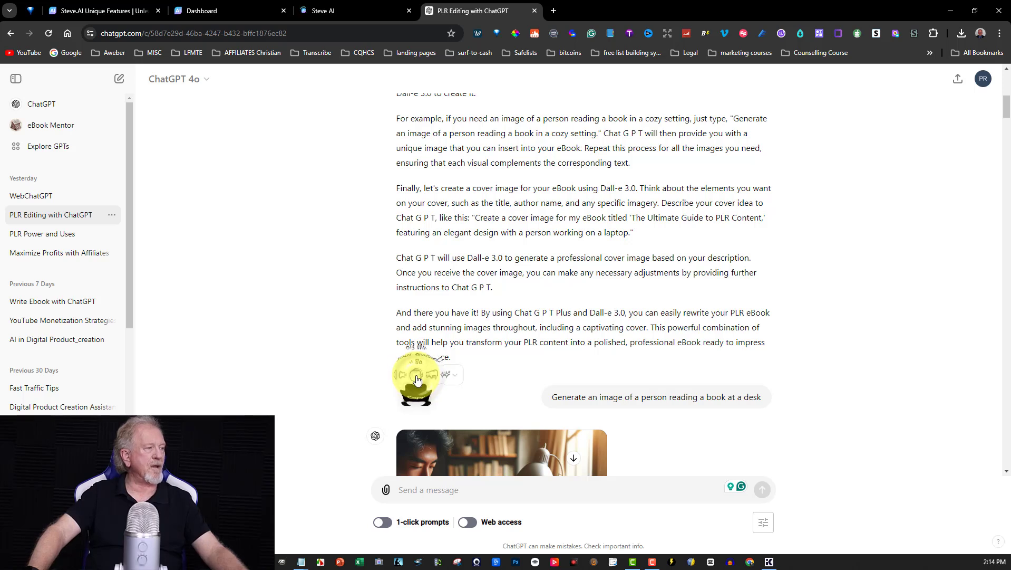
- Return to the Steve AI project and skip the 'What is your Video about?' prompt
{"action": "left_click", "coordinate": [335, 10]}
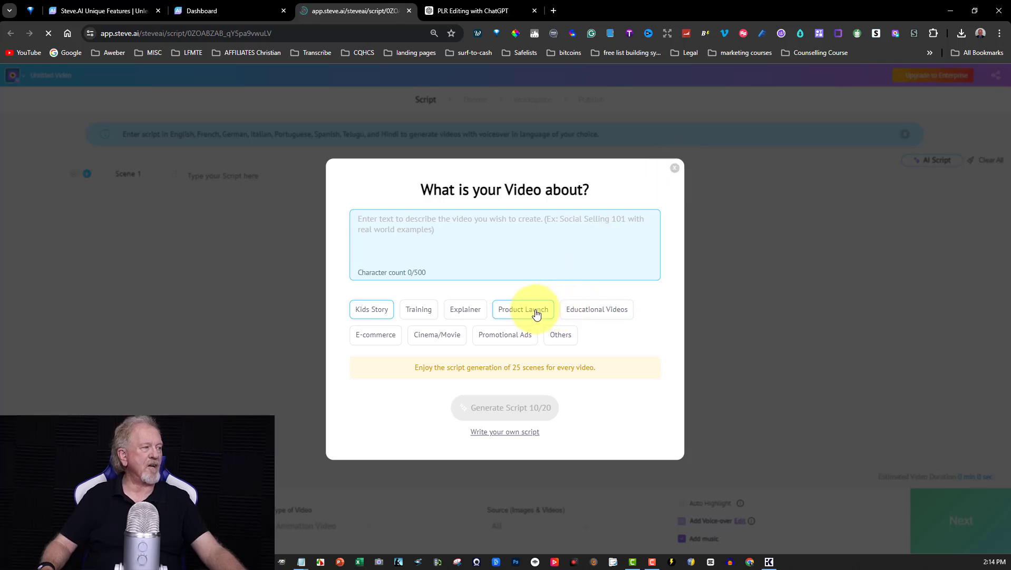
{"action": "left_click", "coordinate": [676, 168]}
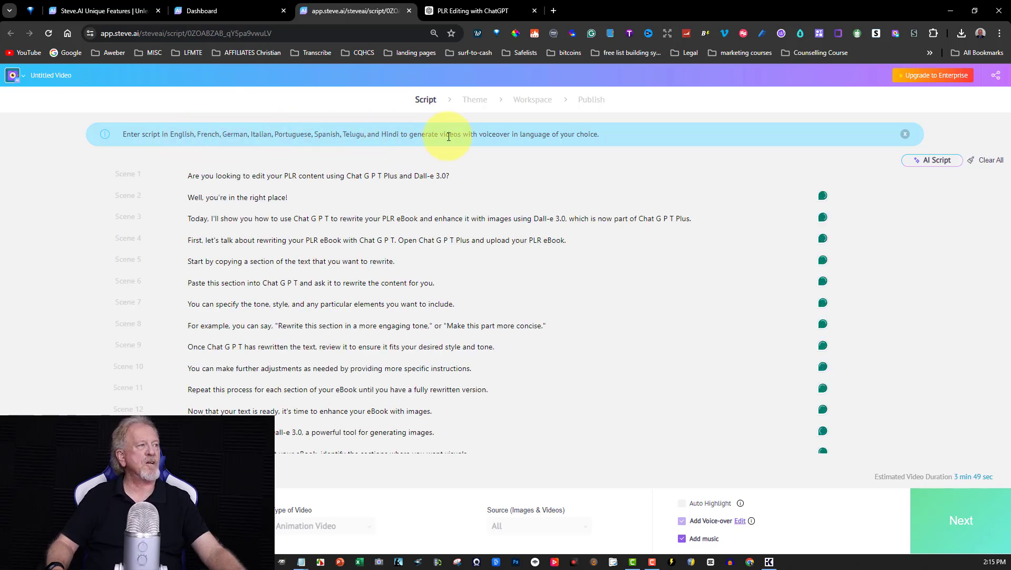
- Dismiss the language info banner and review the scenes from Scene 5 onward
{"action": "left_click", "coordinate": [907, 135]}
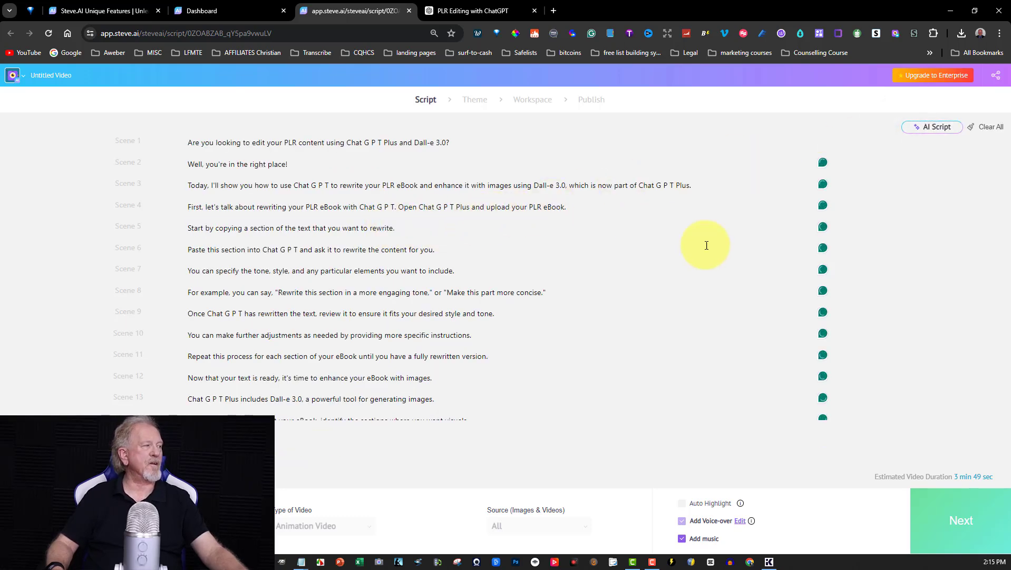
{"action": "left_click", "coordinate": [621, 234]}
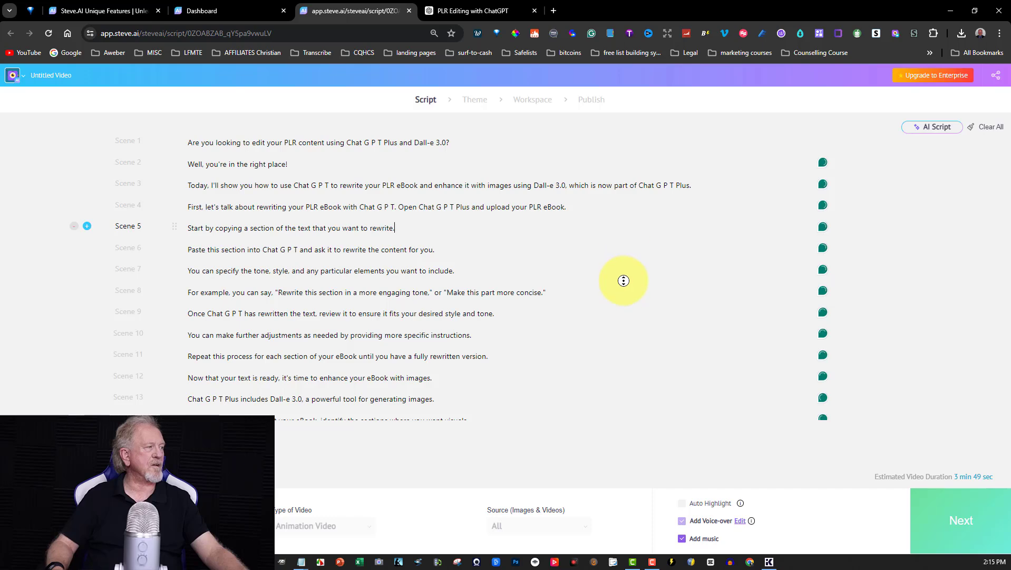
{"action": "scroll", "coordinate": [622, 335], "scroll_direction": "down", "scroll_amount": 7}
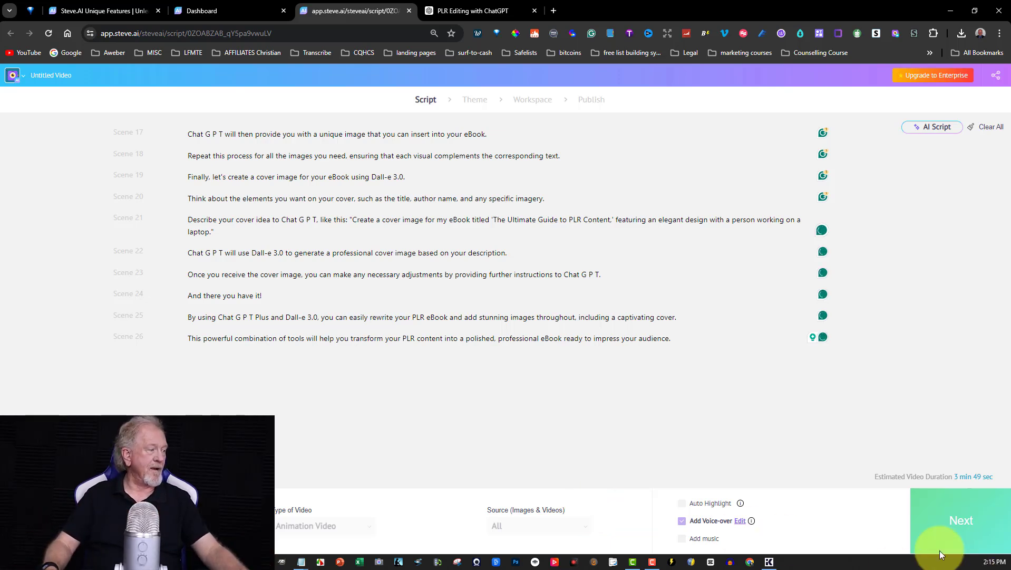
- Set the voice-over to a Premium, Male, English (Australian) voice and list available voices
{"action": "left_click", "coordinate": [739, 521]}
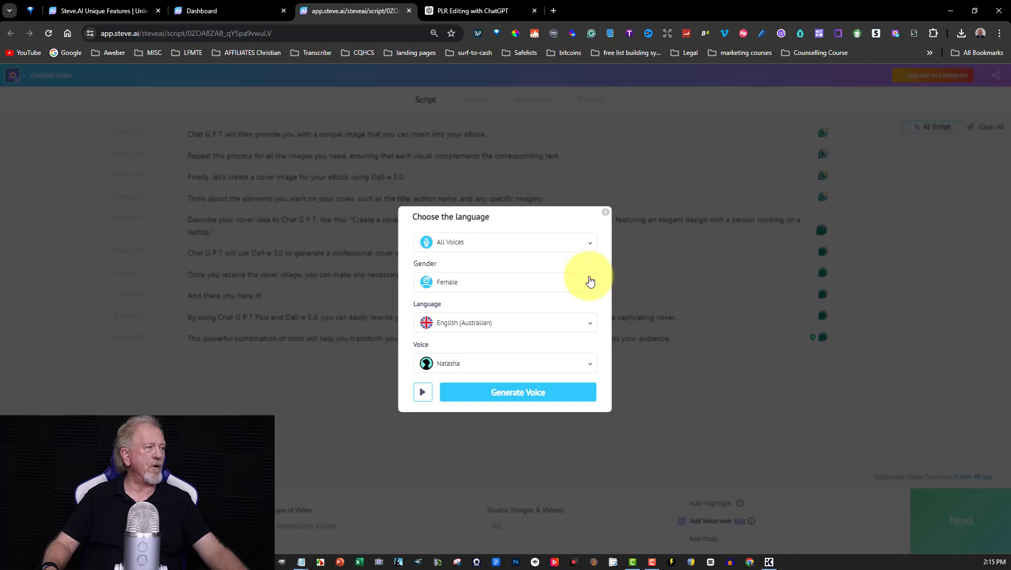
{"action": "left_click", "coordinate": [592, 246]}
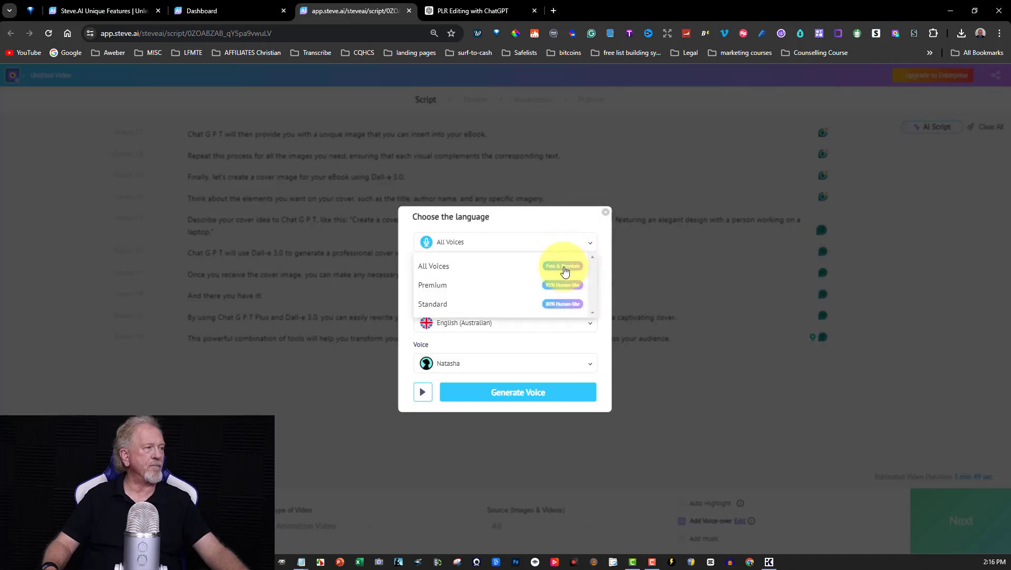
{"action": "left_click", "coordinate": [444, 287]}
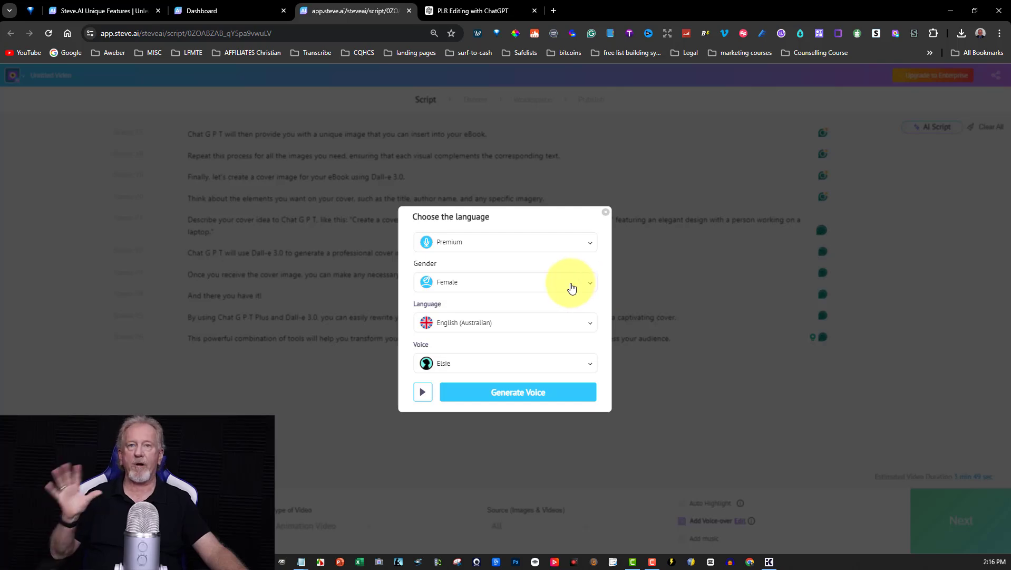
{"action": "left_click", "coordinate": [591, 283]}
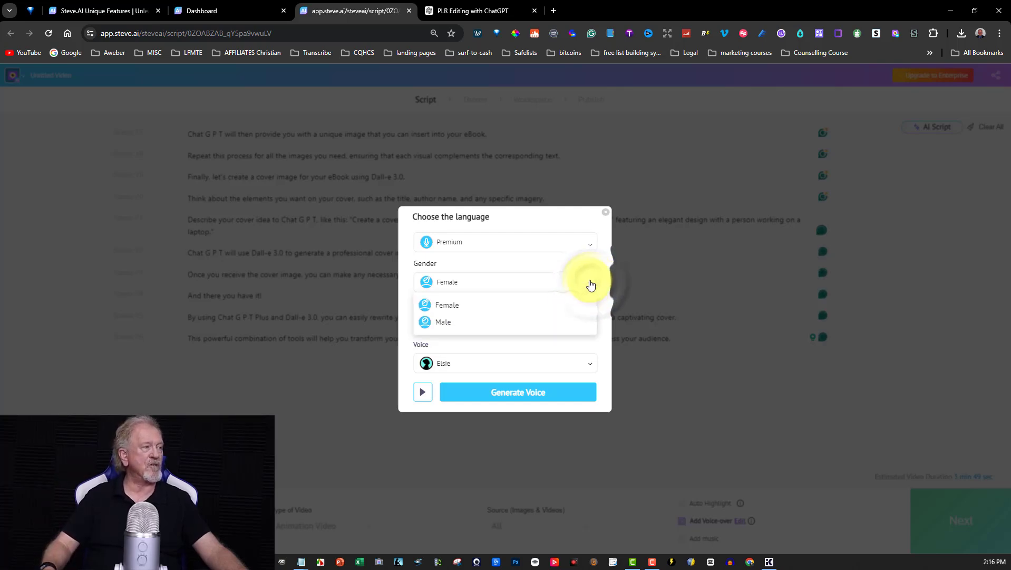
{"action": "left_click", "coordinate": [445, 326]}
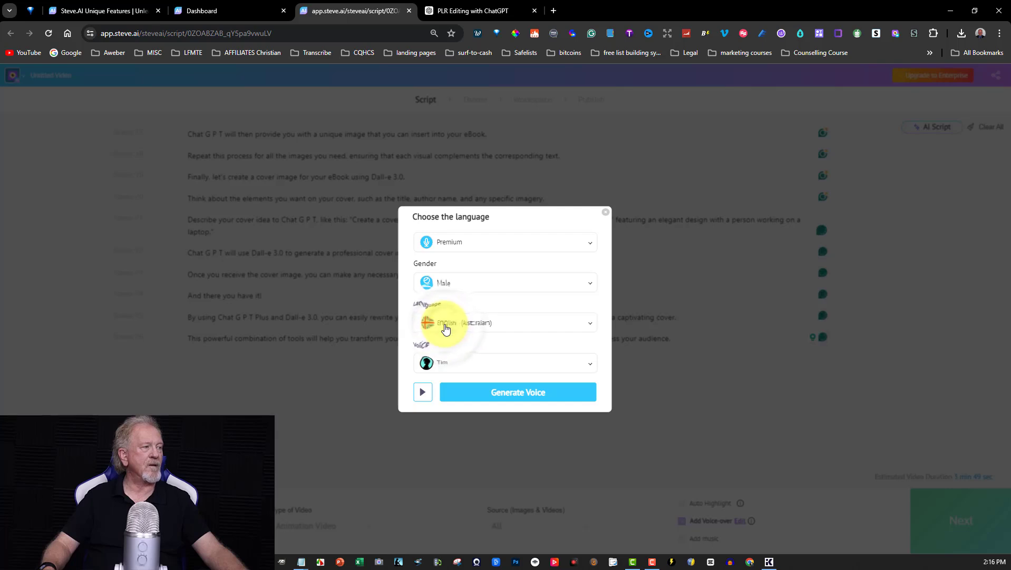
{"action": "left_click", "coordinate": [592, 246]}
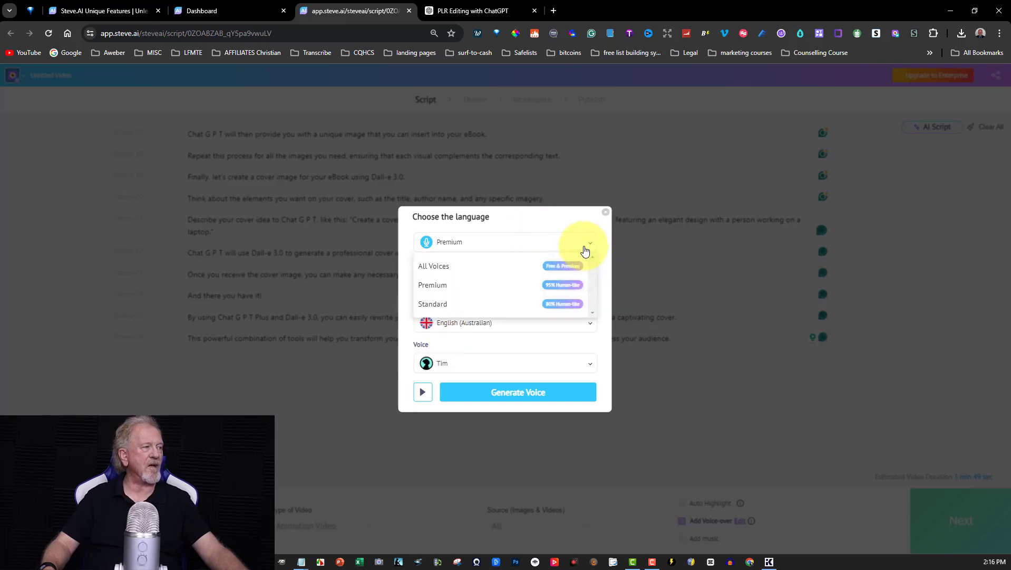
{"action": "left_click", "coordinate": [555, 232]}
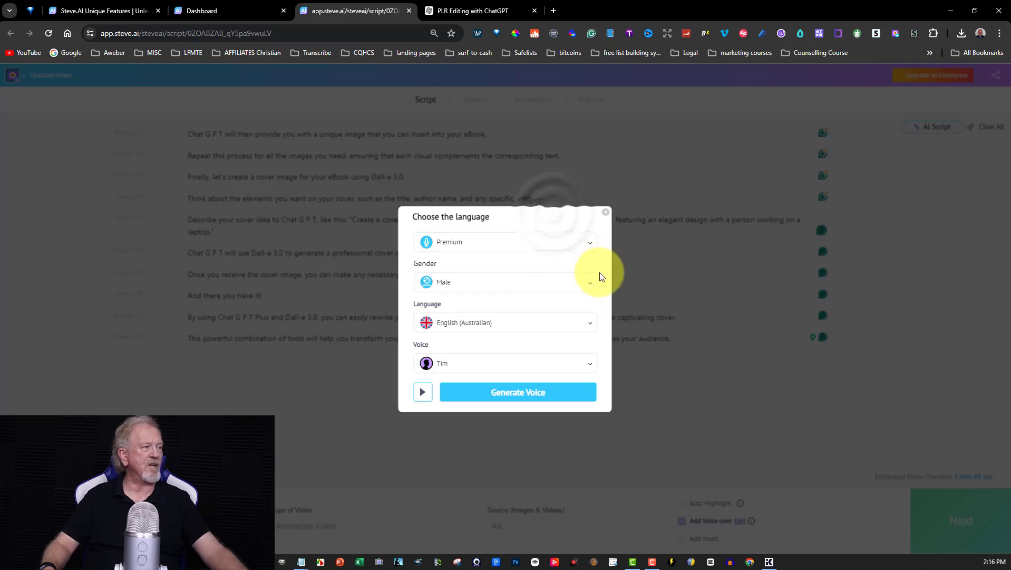
{"action": "left_click", "coordinate": [593, 324]}
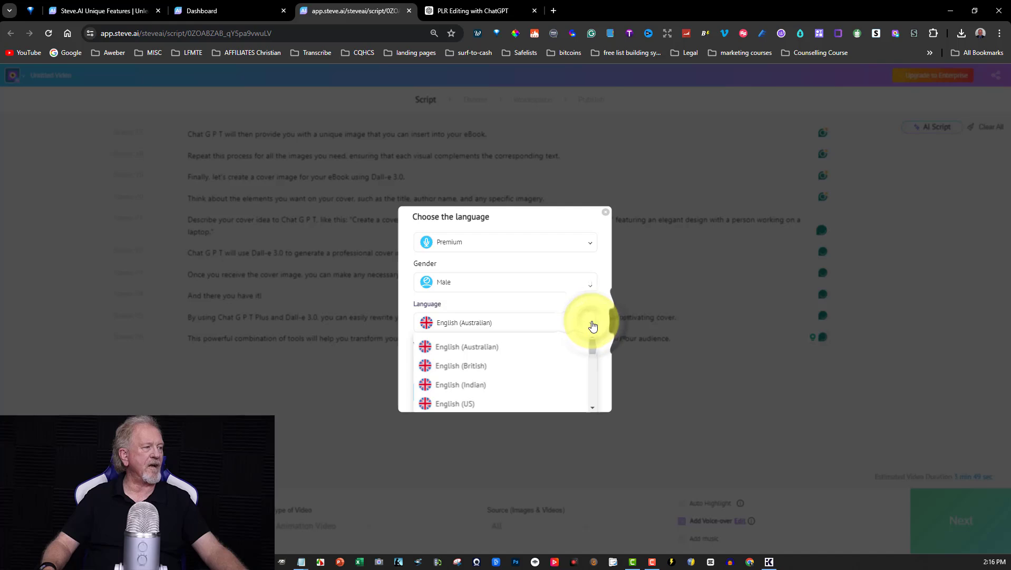
{"action": "left_click", "coordinate": [481, 348]}
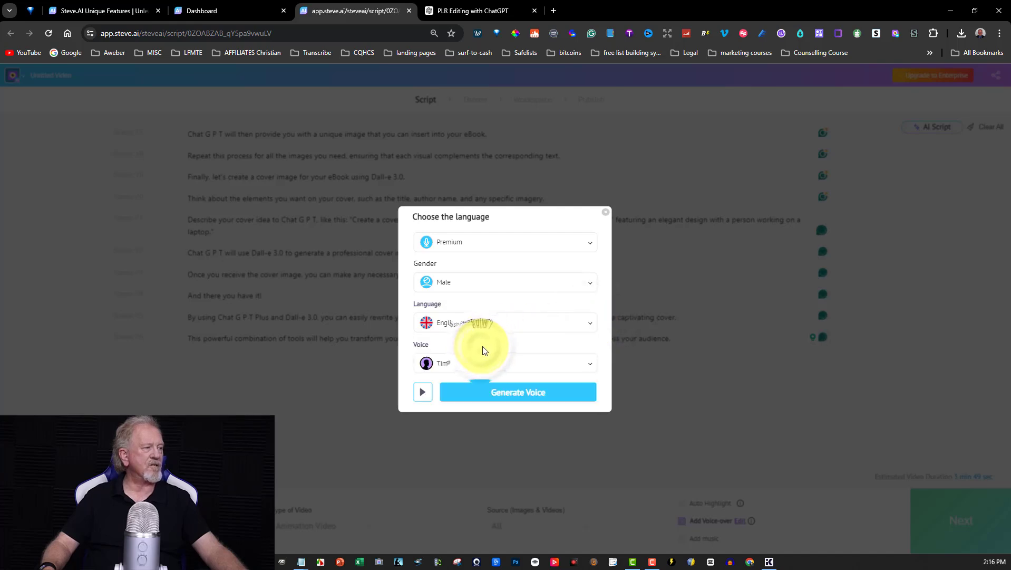
{"action": "left_click", "coordinate": [591, 367]}
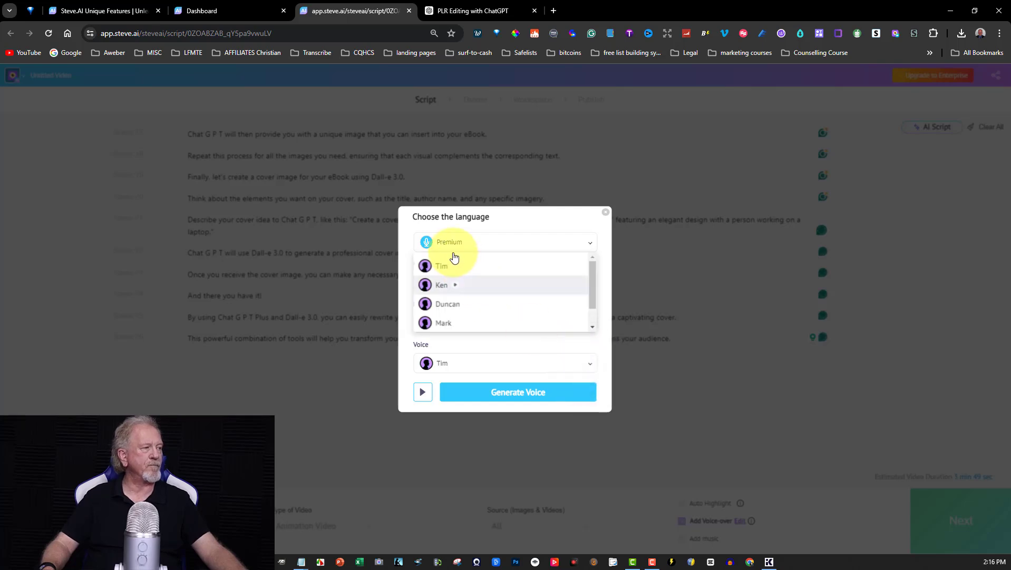
- Preview Duncan, then choose Ken and generate the voice-over
{"action": "left_click", "coordinate": [469, 309]}
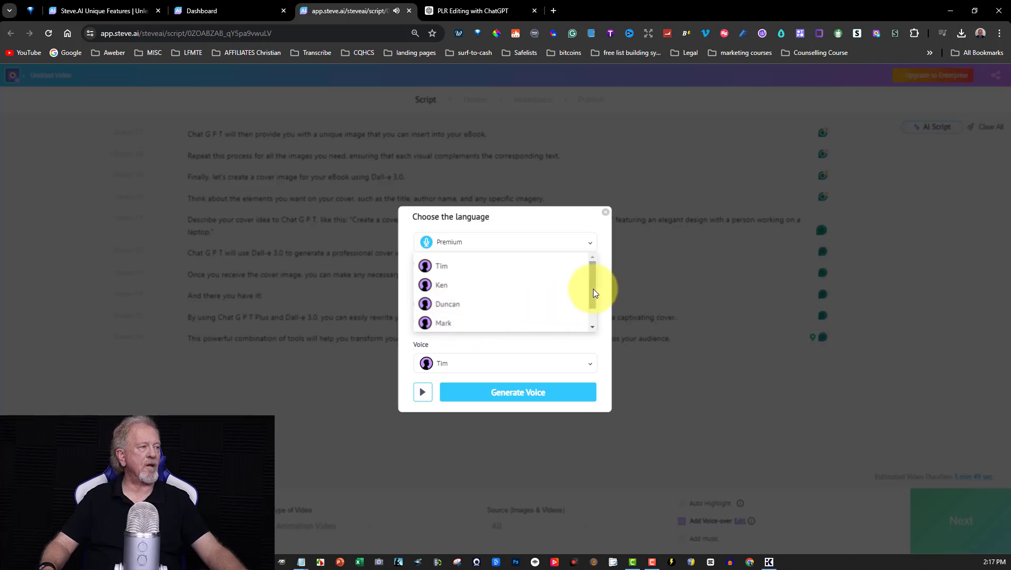
{"action": "mouse_move", "coordinate": [592, 294]}
{"action": "left_mouse_down"}
{"action": "mouse_move", "coordinate": [591, 313]}
{"action": "mouse_move", "coordinate": [591, 279]}
{"action": "left_mouse_up"}
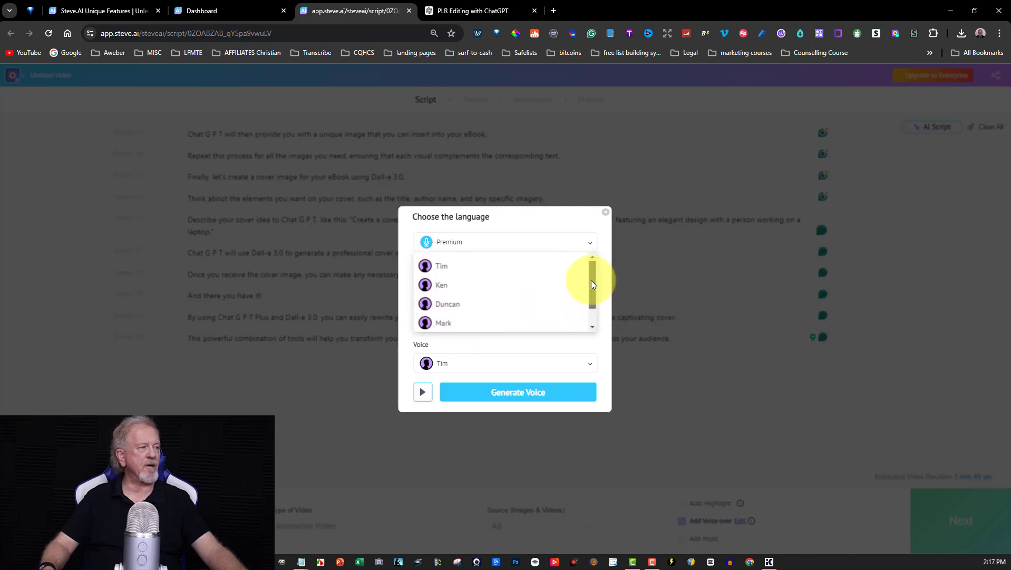
{"action": "left_click", "coordinate": [430, 287]}
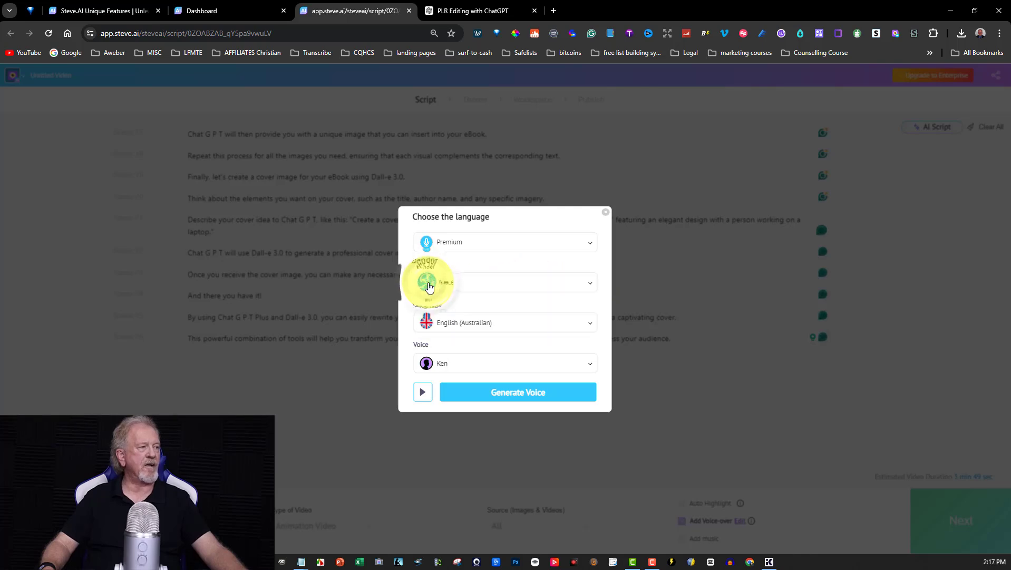
{"action": "left_click", "coordinate": [519, 393]}
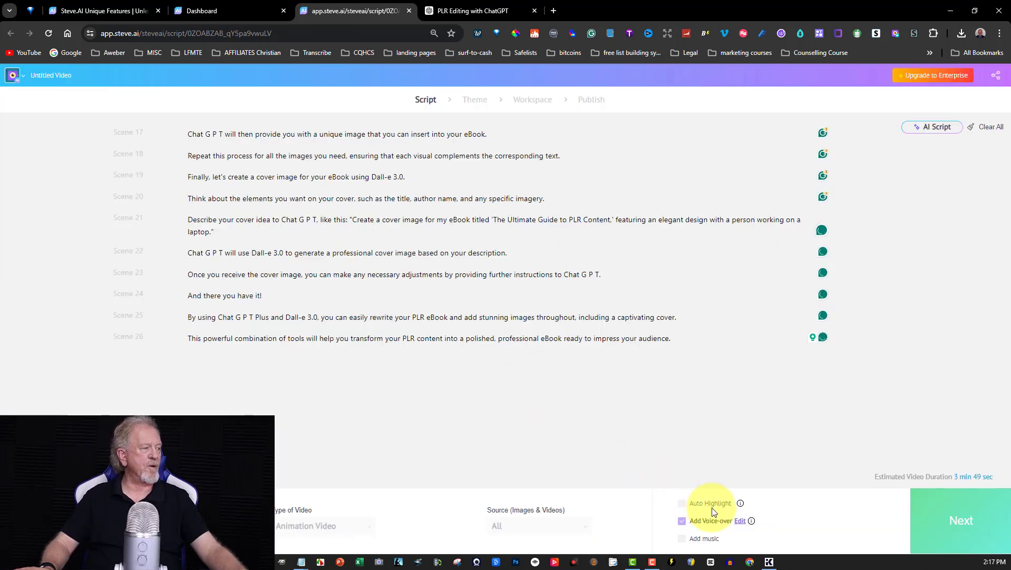
- Recheck the voice-over settings without changes and set the video topic to YouTube
{"action": "left_click", "coordinate": [739, 521]}
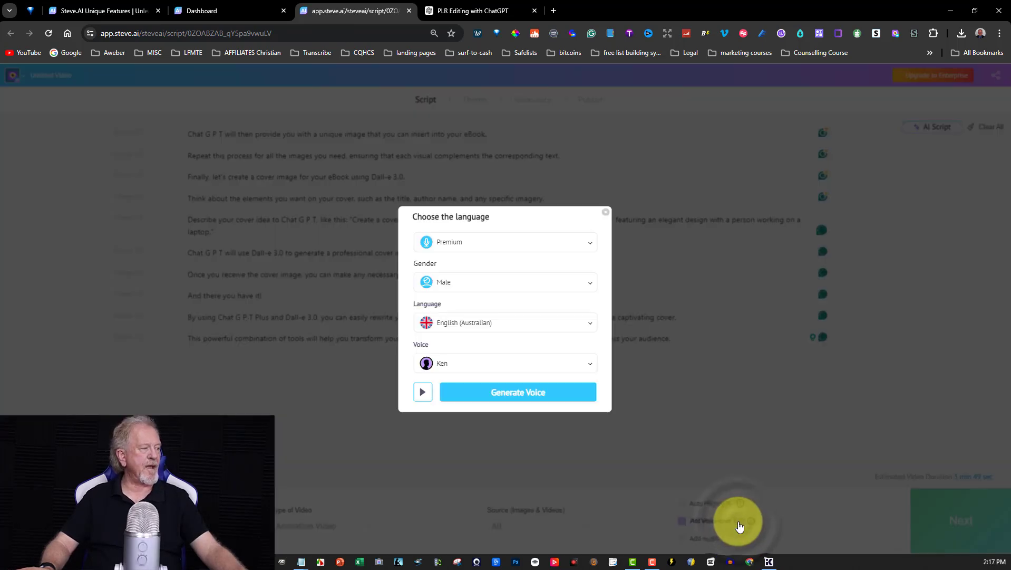
{"action": "left_click", "coordinate": [605, 212]}
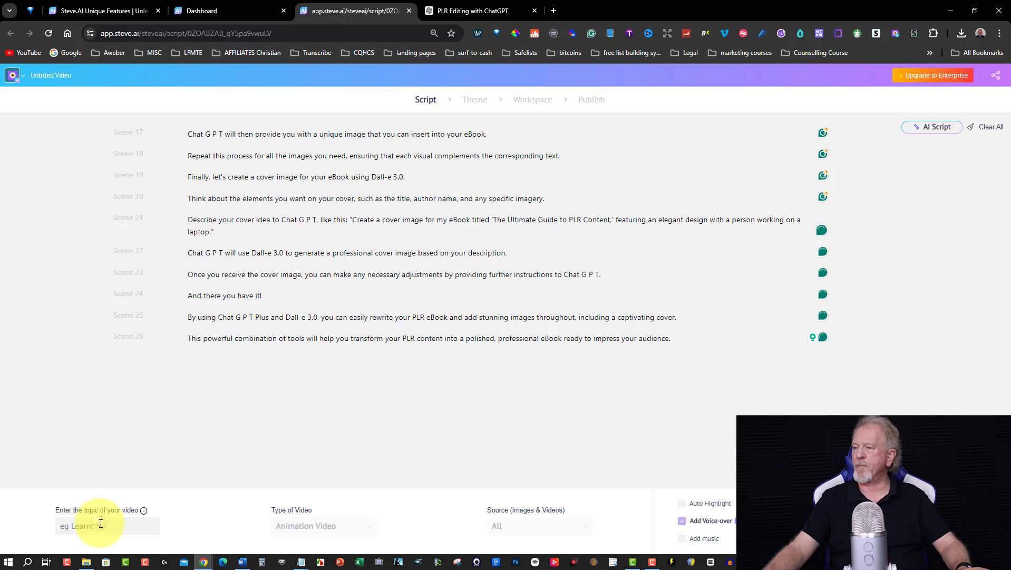
{"action": "left_click", "coordinate": [105, 525]}
{"action": "type", "text": "YouTube"}
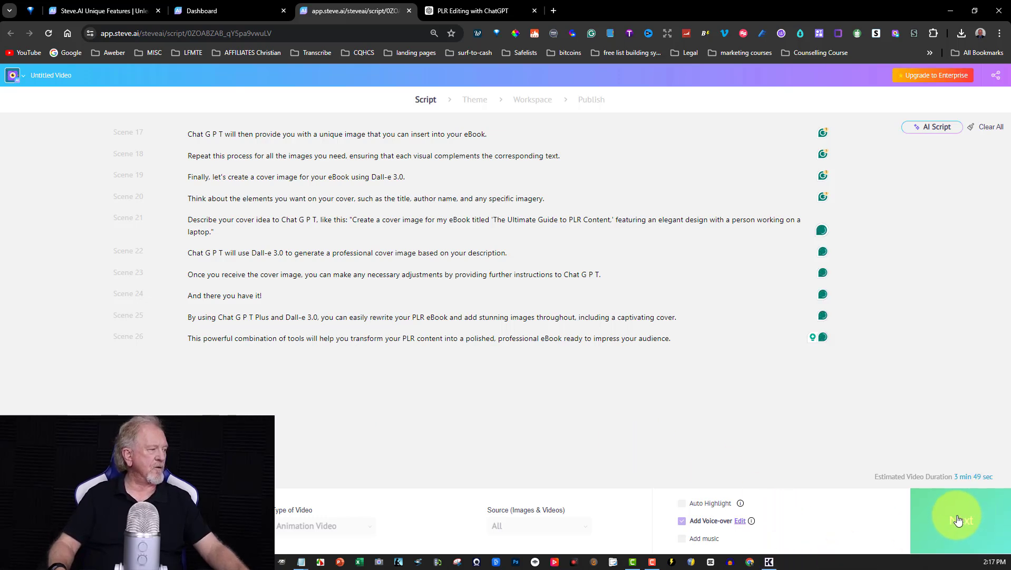
- Move to the Theme step, preview each template, and choose the orange Explainer template
{"action": "left_click", "coordinate": [956, 516]}
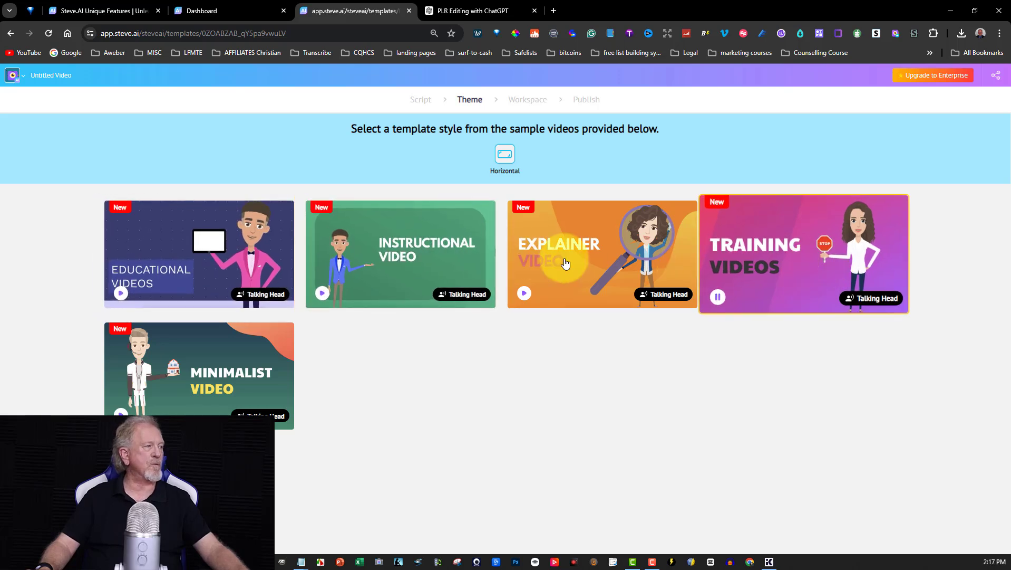
{"action": "mouse_move", "coordinate": [182, 374]}
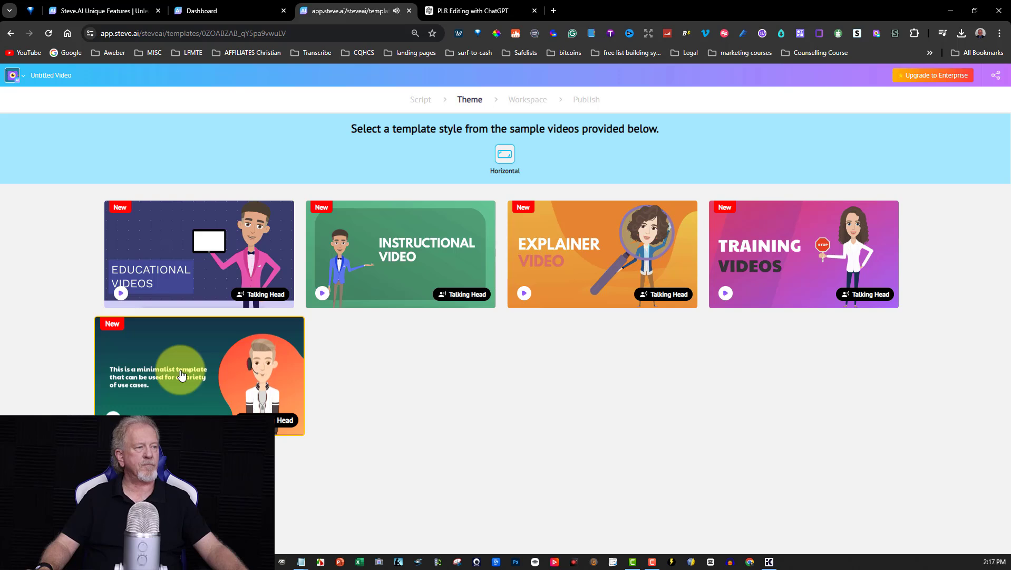
{"action": "mouse_move", "coordinate": [199, 244]}
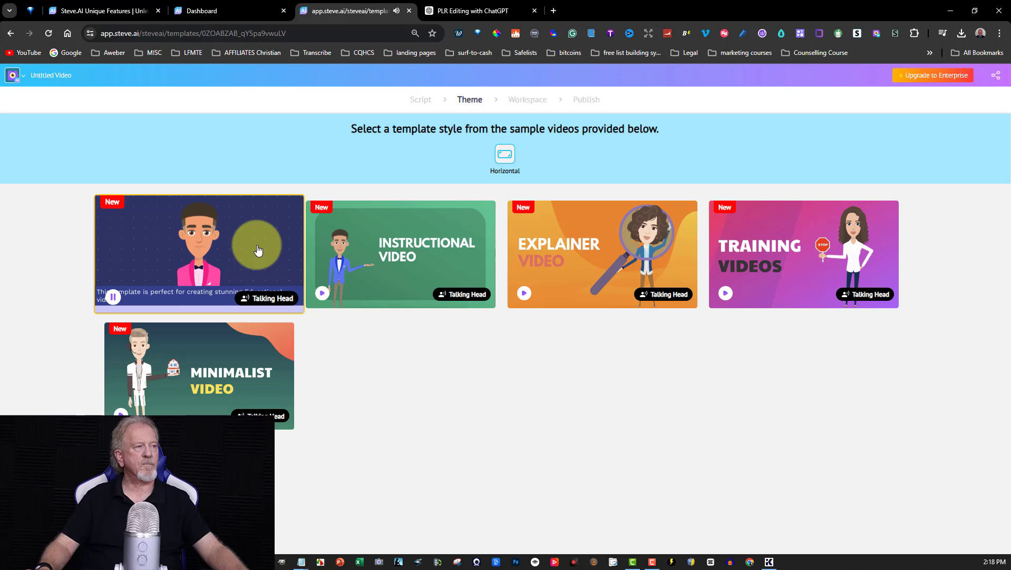
{"action": "mouse_move", "coordinate": [435, 258]}
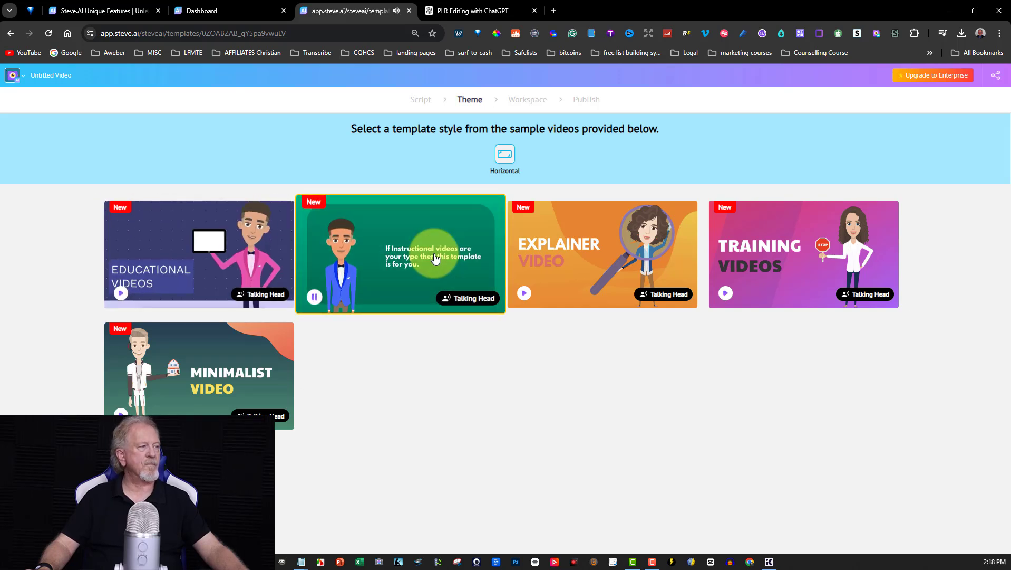
{"action": "mouse_move", "coordinate": [644, 257]}
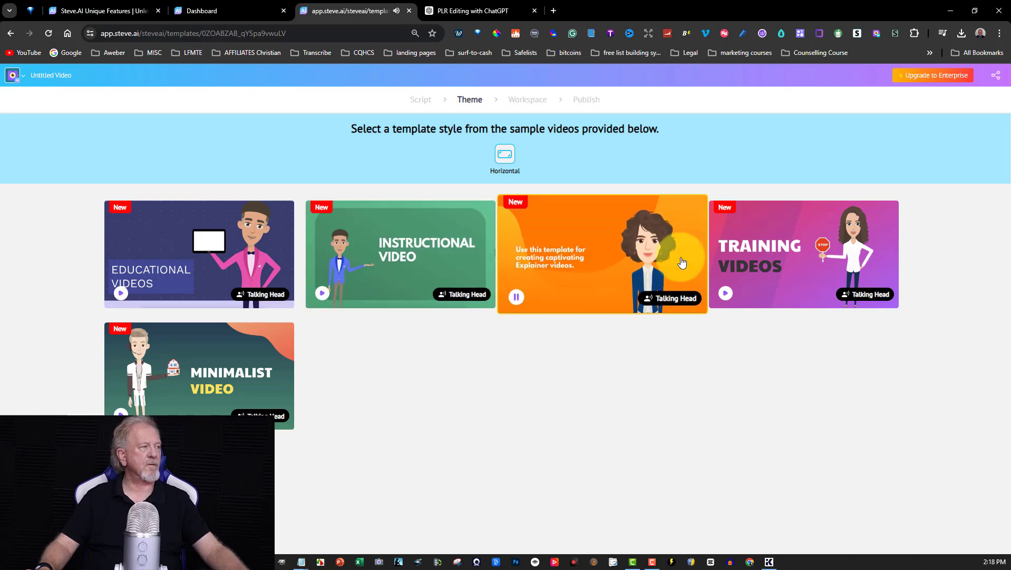
{"action": "mouse_move", "coordinate": [849, 266]}
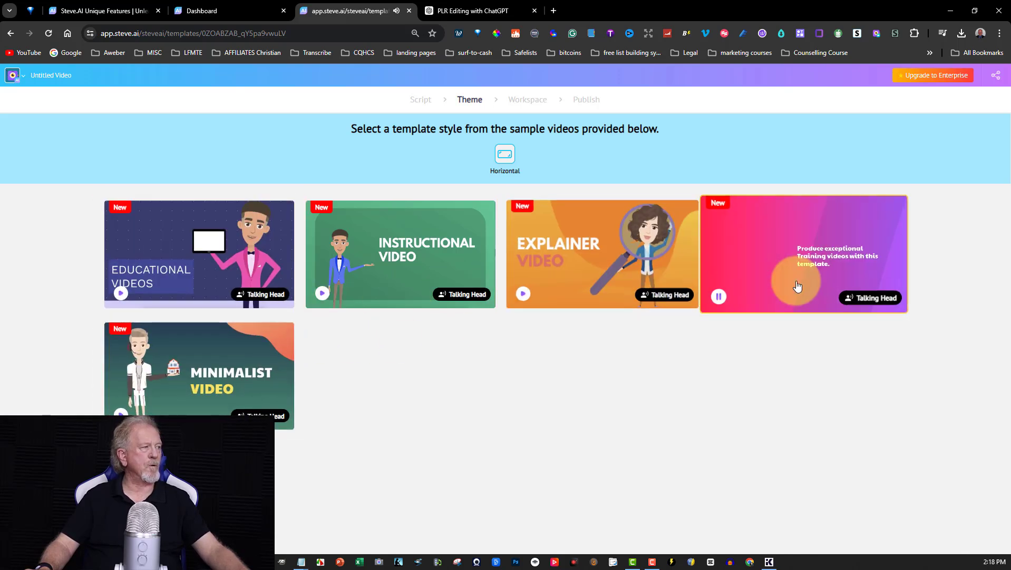
{"action": "mouse_move", "coordinate": [594, 235]}
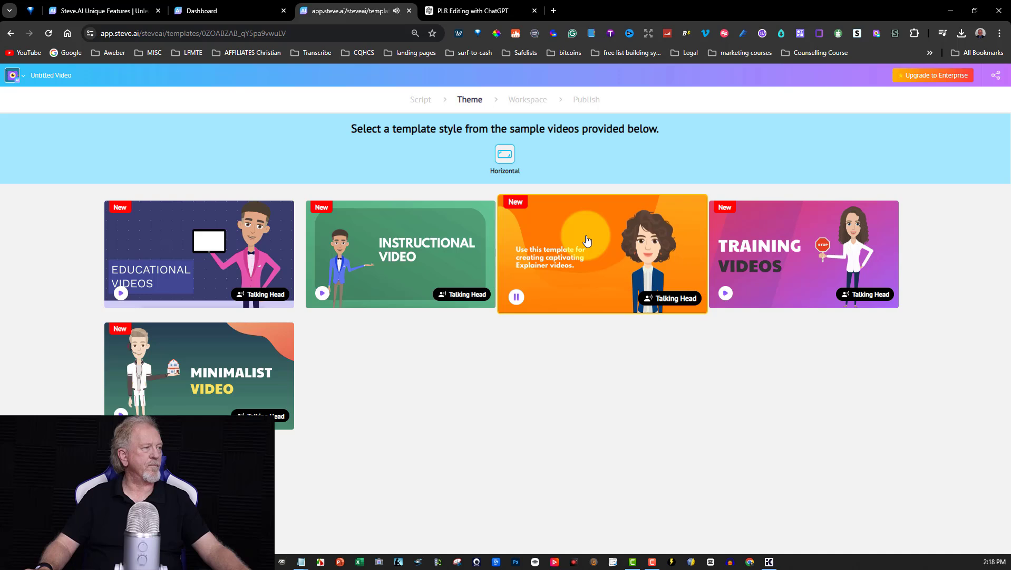
{"action": "left_click", "coordinate": [587, 240]}
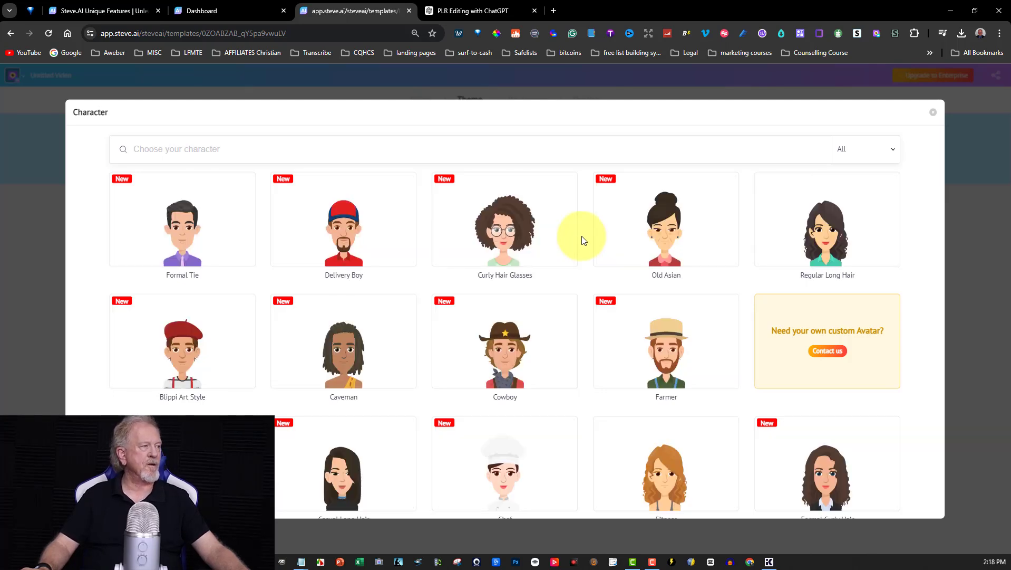
- Choose Formal Tie as the cartoon presenter character
{"action": "mouse_move", "coordinate": [188, 227]}
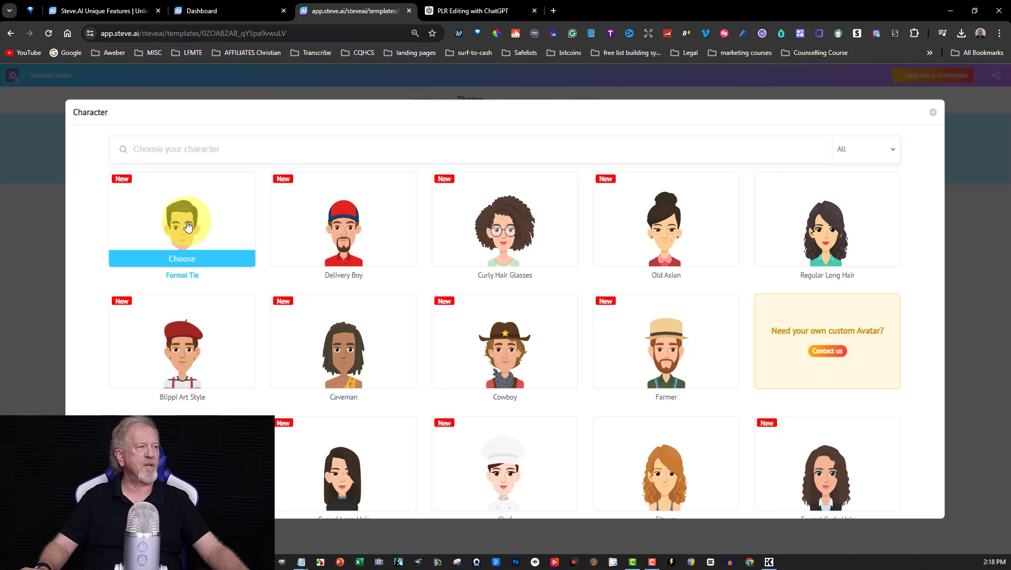
{"action": "left_click", "coordinate": [181, 258]}
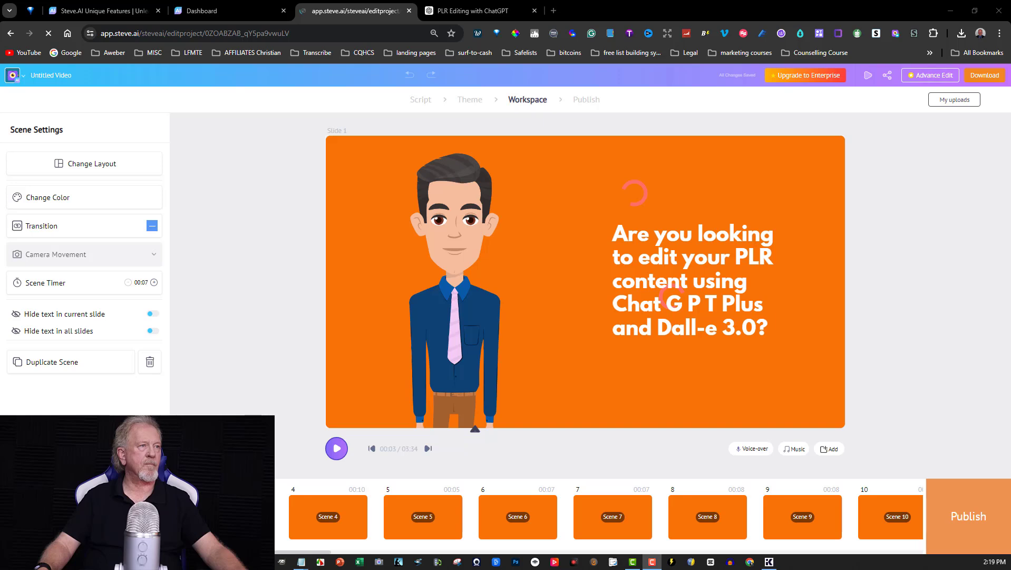
- Replace the 'Untitled Video' name, typing 'How To Edit PLR Con' as the new title
{"action": "left_click", "coordinate": [68, 74]}
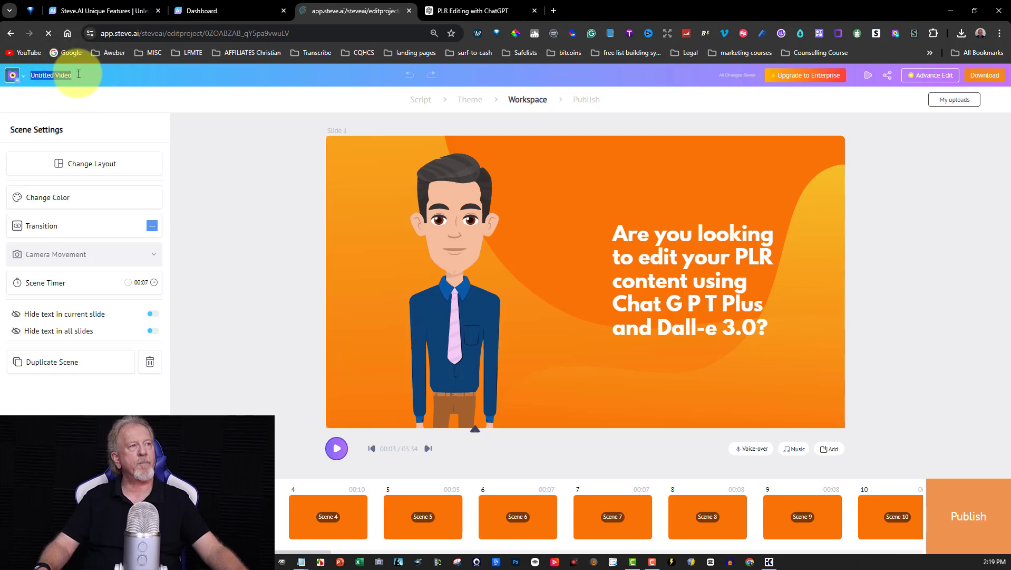
{"action": "type", "text": "H"}
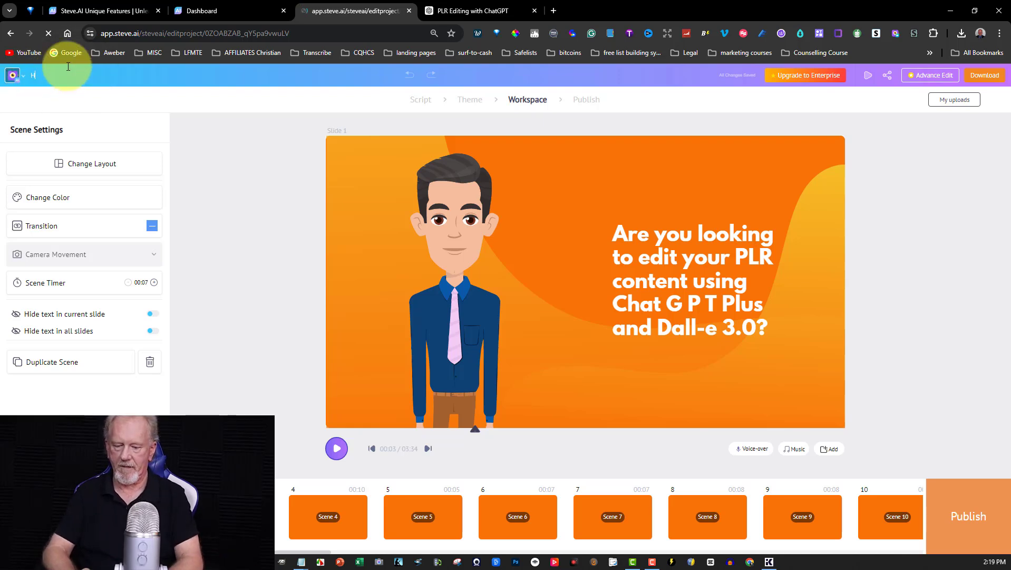
{"action": "type", "text": "ow To Edi"}
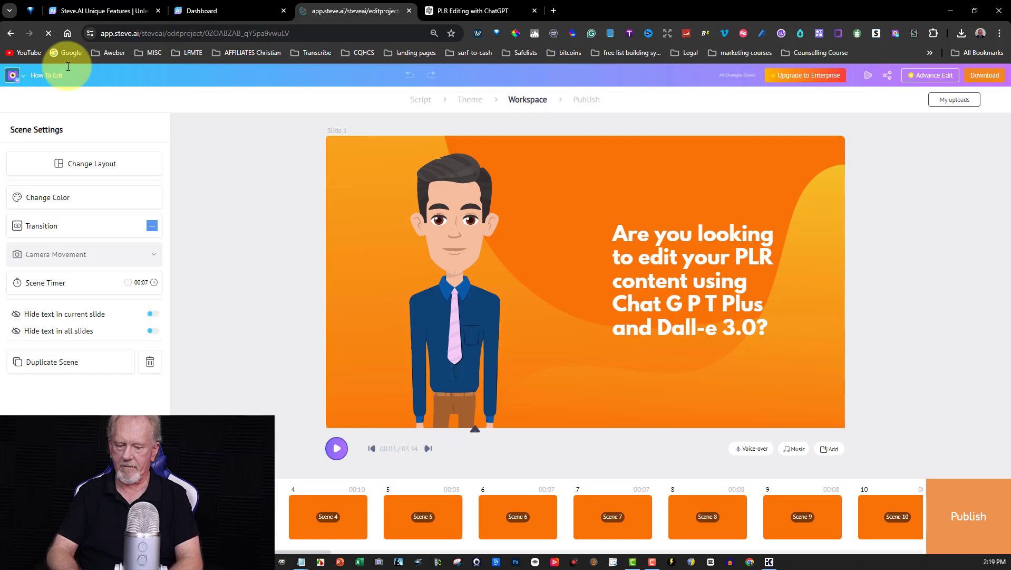
{"action": "type", "text": "t PLR Con"}
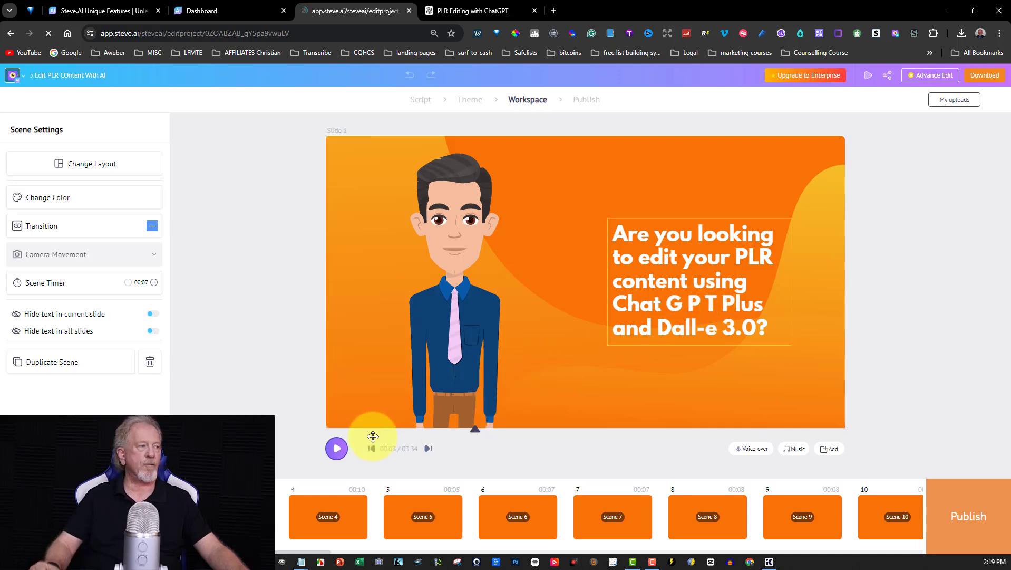
{"action": "left_click", "coordinate": [337, 450]}
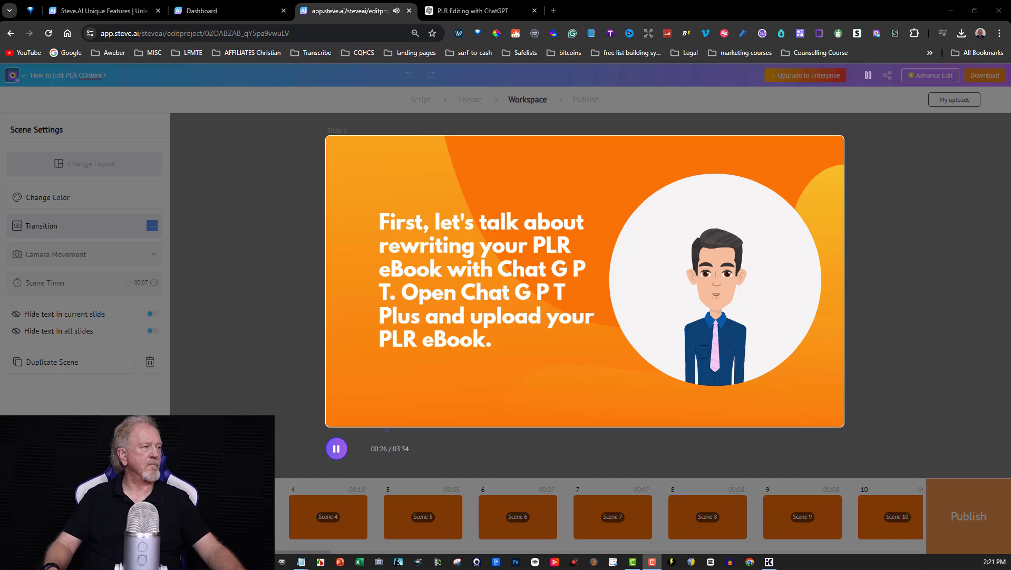
{"action": "left_click", "coordinate": [336, 448]}
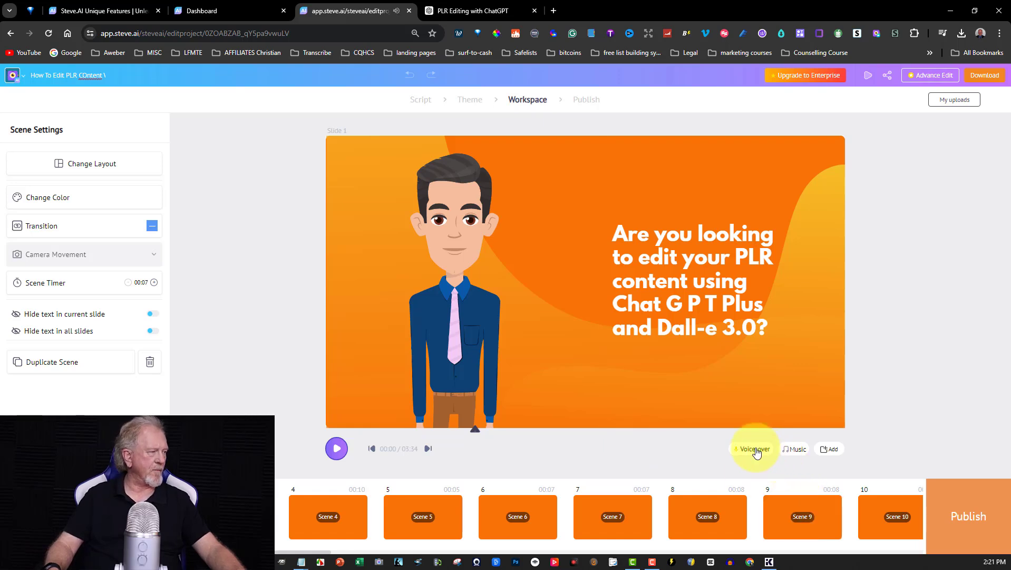
- Switch the English (Australian) voice-over to Duncan, regenerate it, and export the video
{"action": "left_click", "coordinate": [754, 449]}
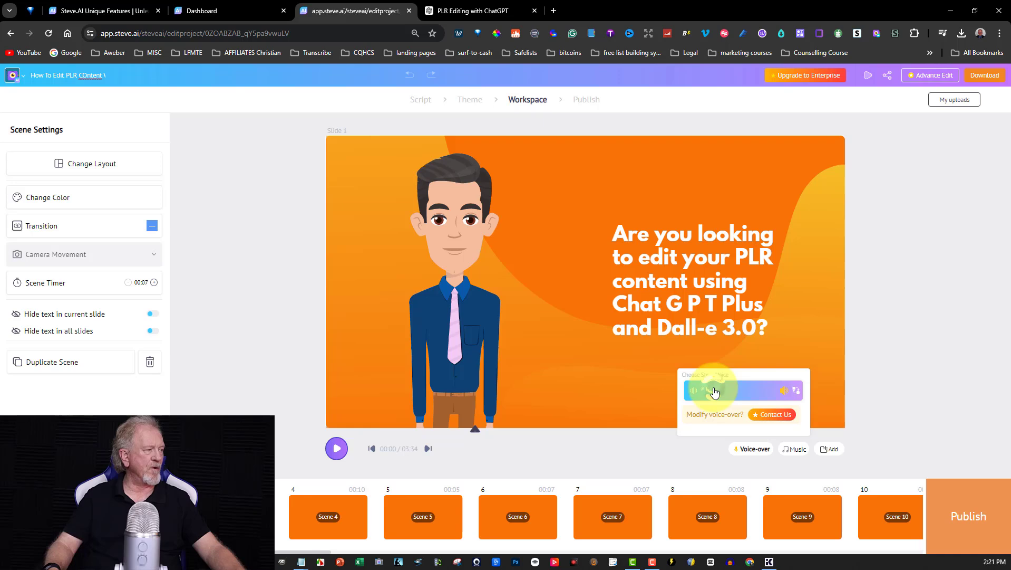
{"action": "left_click", "coordinate": [715, 393]}
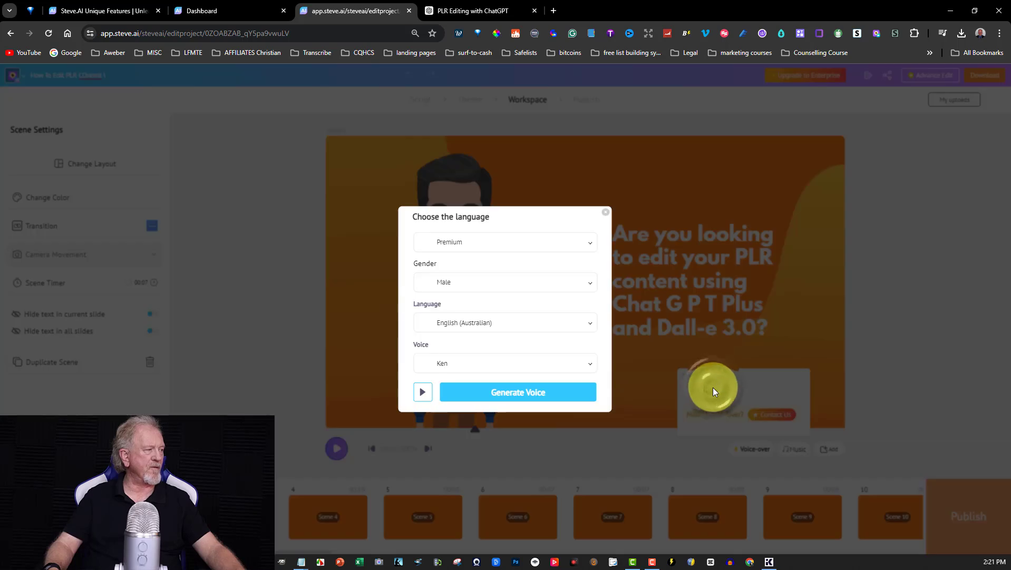
{"action": "left_click", "coordinate": [591, 323]}
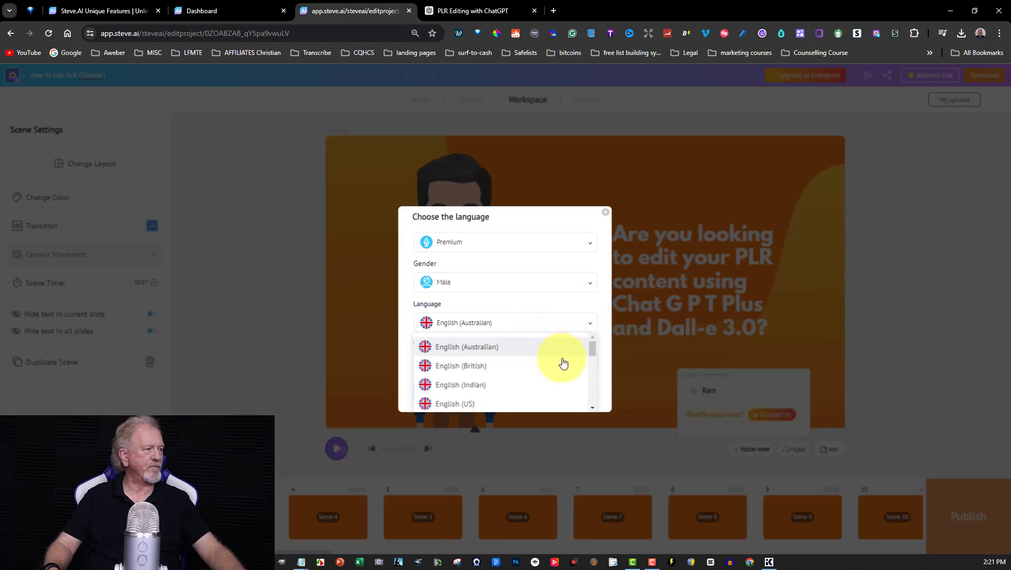
{"action": "left_click", "coordinate": [600, 298]}
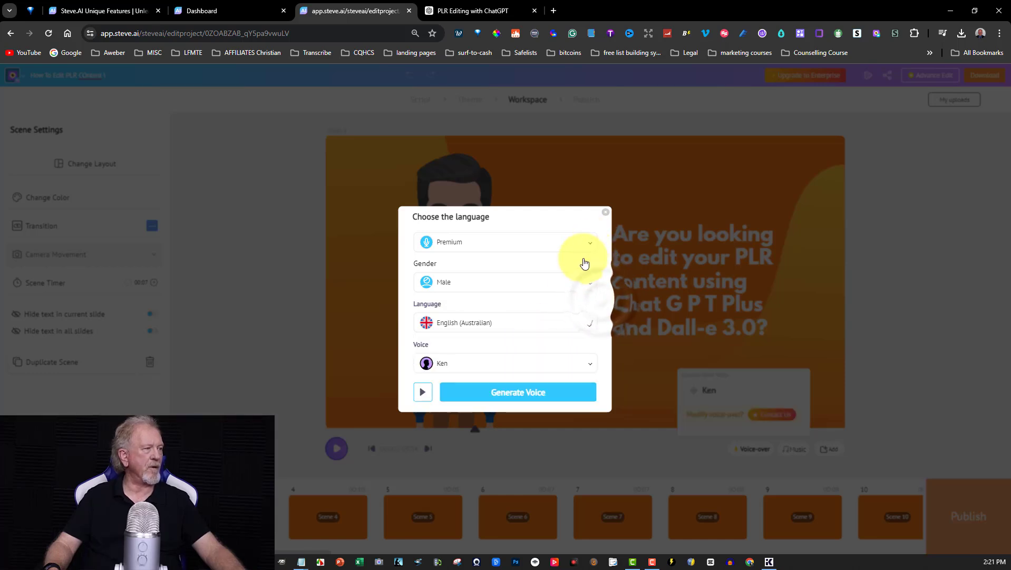
{"action": "left_click", "coordinate": [530, 363]}
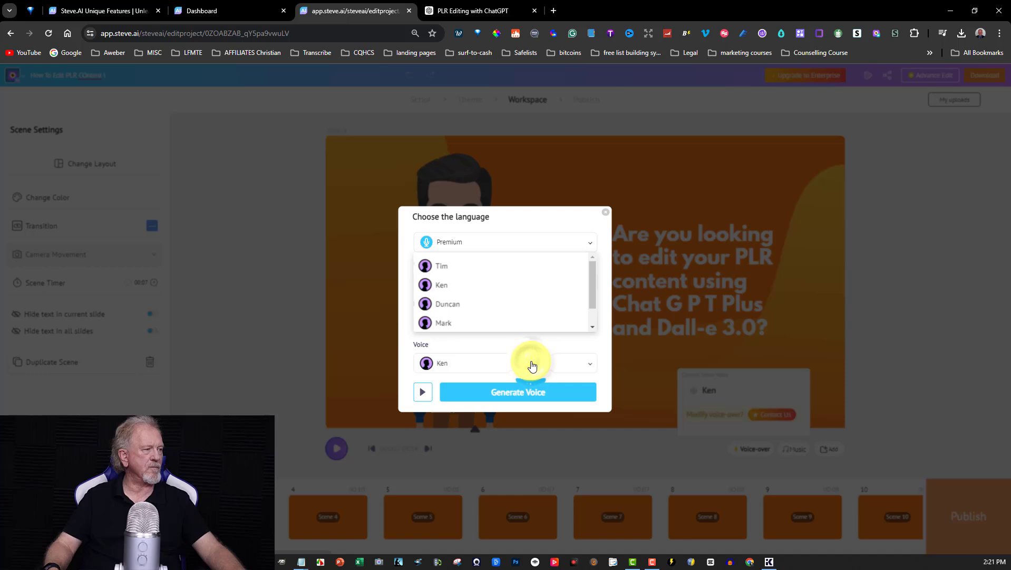
{"action": "left_click", "coordinate": [444, 306]}
{"action": "left_click", "coordinate": [517, 399]}
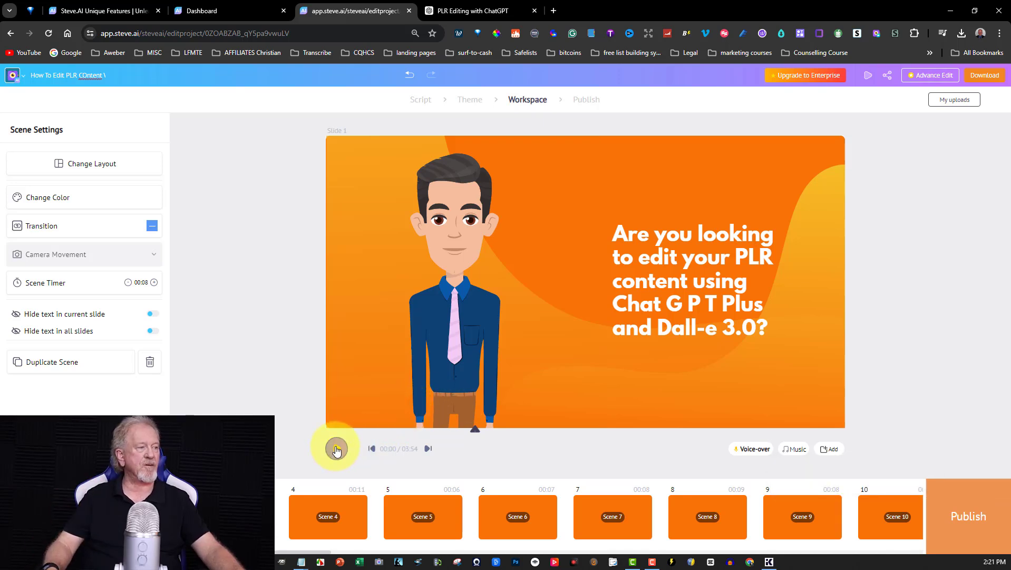
{"action": "left_click", "coordinate": [336, 449]}
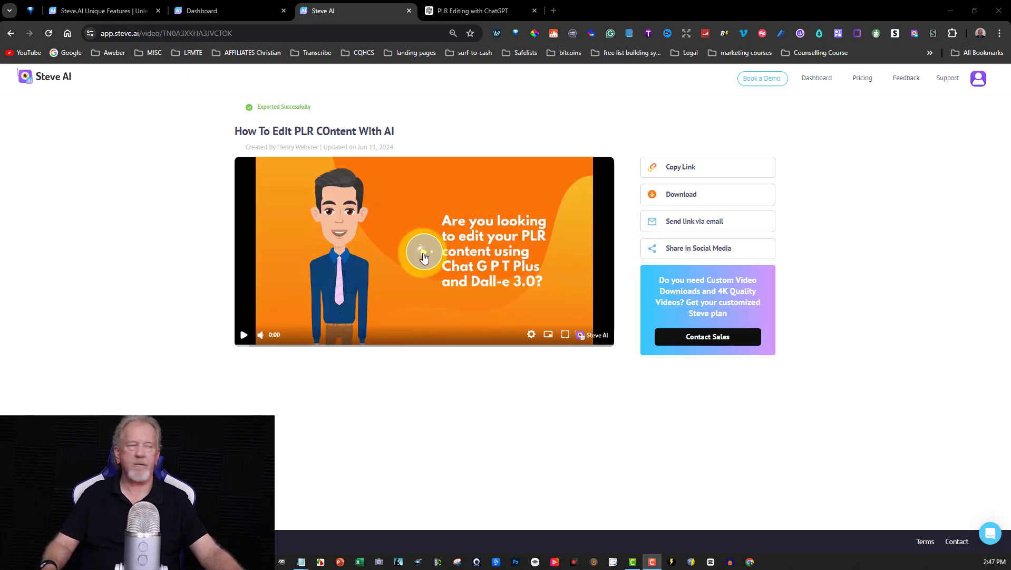
- Play the exported 'How To Edit PLR Content With AI' video, pausing it at 00:17
{"action": "left_click", "coordinate": [424, 255]}
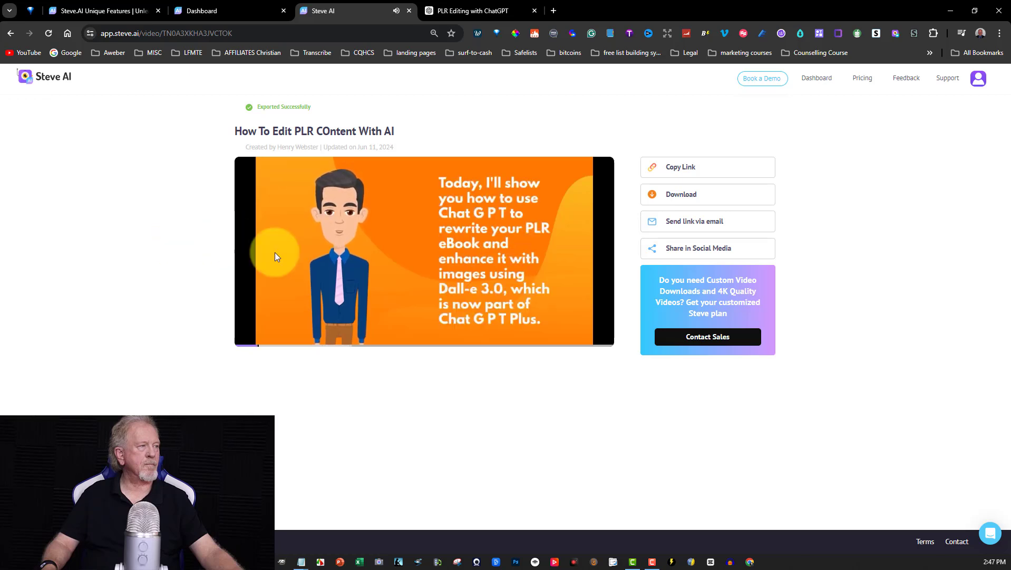
{"action": "mouse_move", "coordinate": [299, 309]}
{"action": "left_click", "coordinate": [242, 335]}
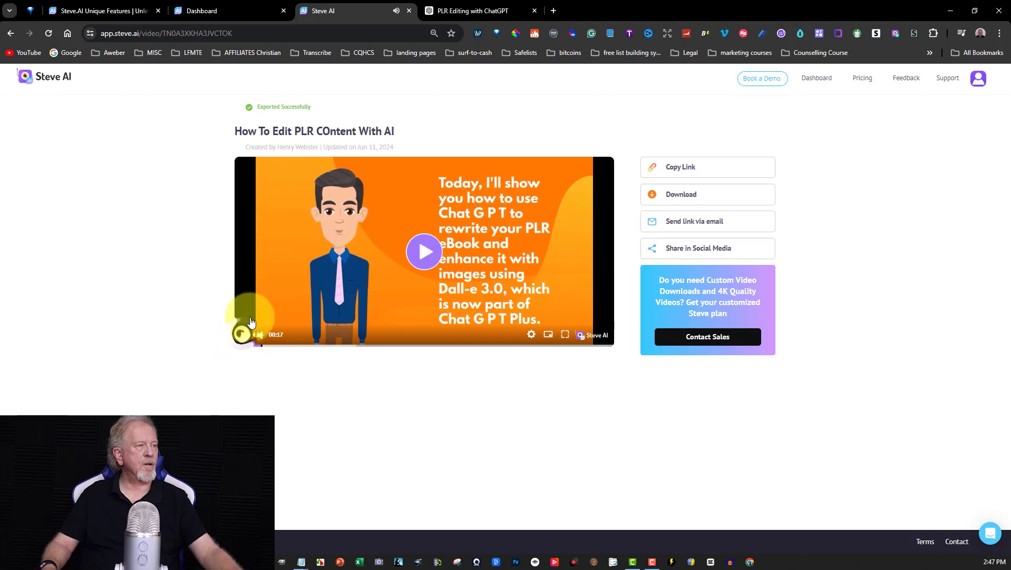